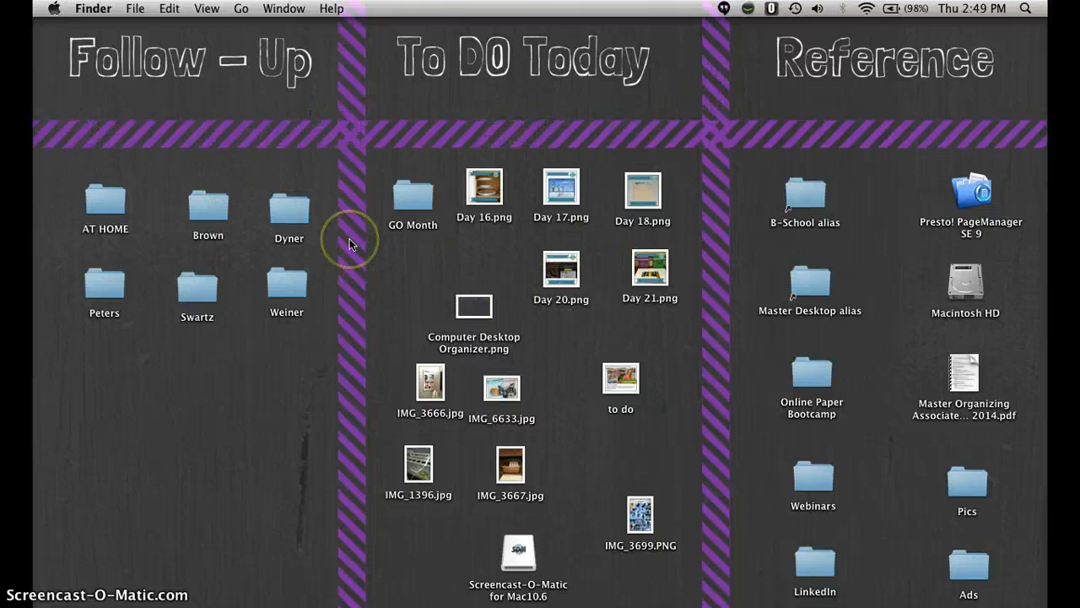
# Look up the recommended desktop picture size in the help for the Desktop & Screen Saver preferences, and close both windows
pyautogui.click(54, 8)
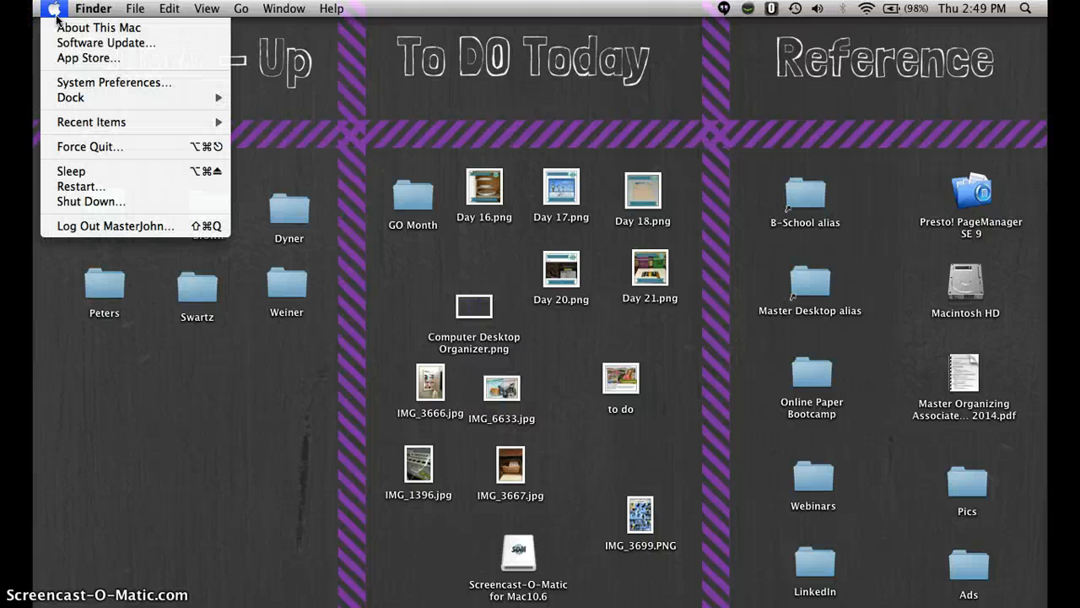
pyautogui.click(70, 82)
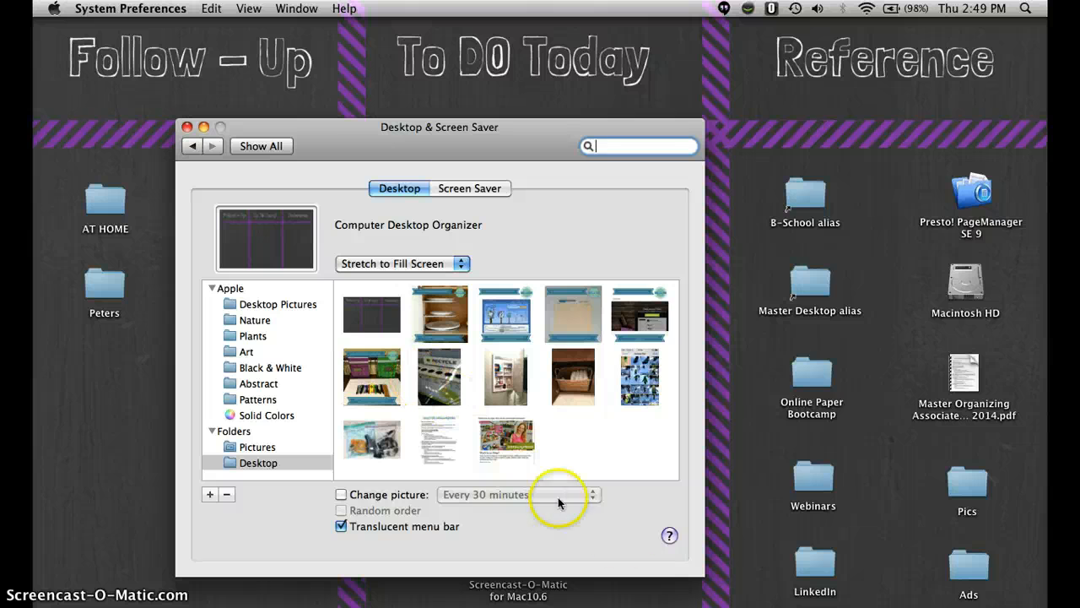
pyautogui.click(669, 536)
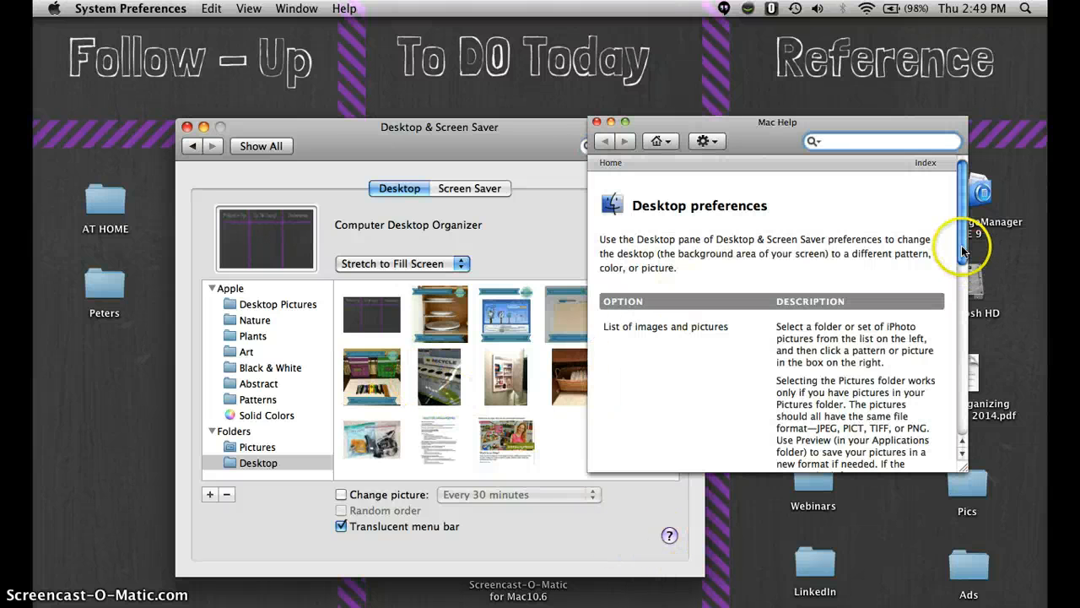
pyautogui.moveTo(962, 254); pyautogui.dragTo(959, 309)
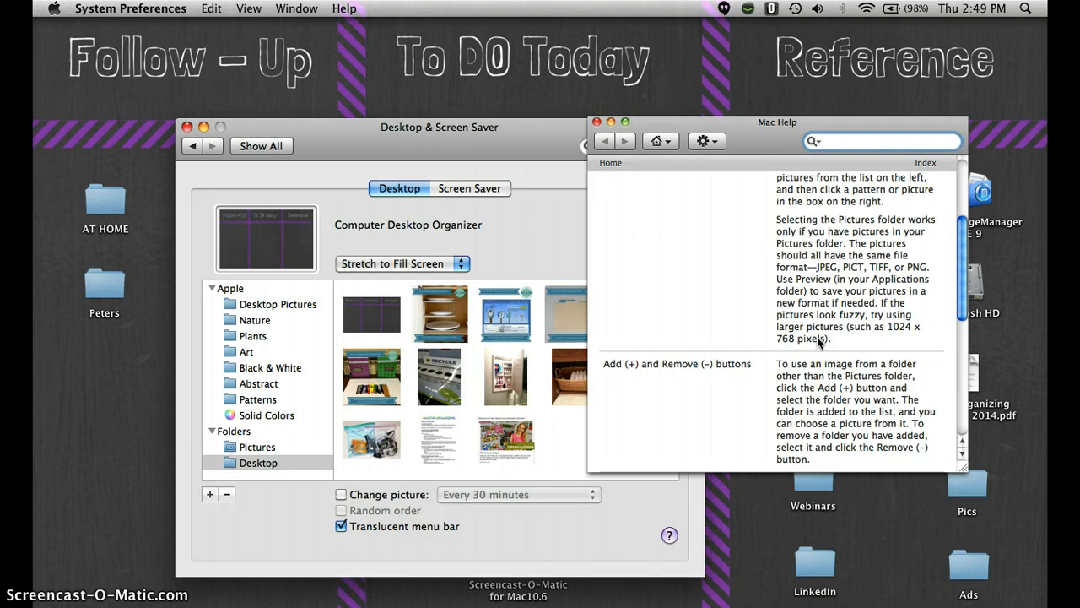
pyautogui.click(597, 124)
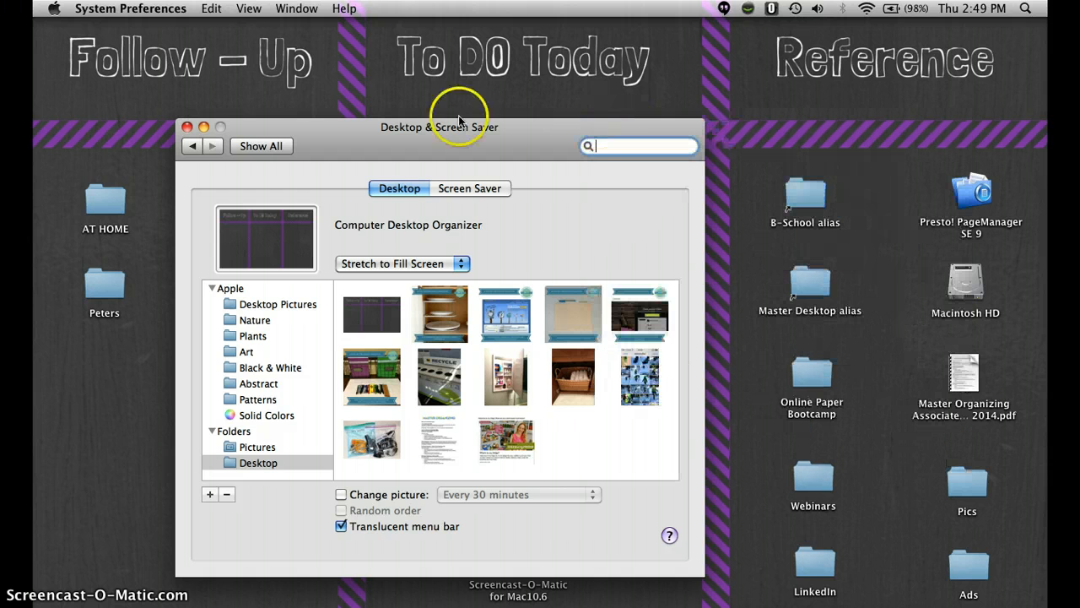
pyautogui.click(188, 126)
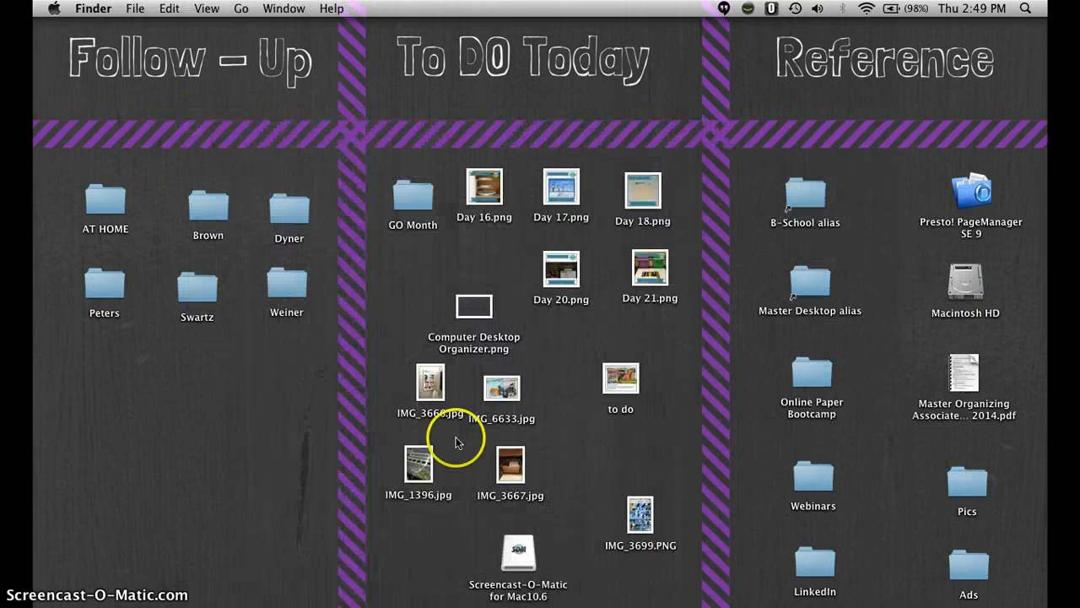
# Switch to Canva in Chrome and start a new design with custom dimensions of 1024 × 768 px
pyautogui.moveTo(592, 606)
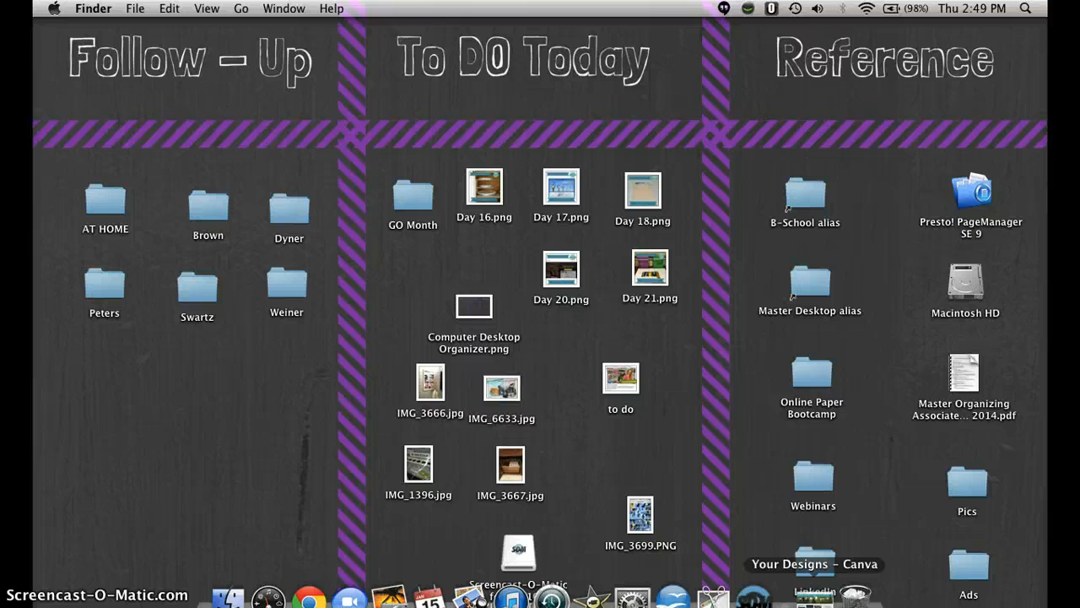
pyautogui.click(815, 596)
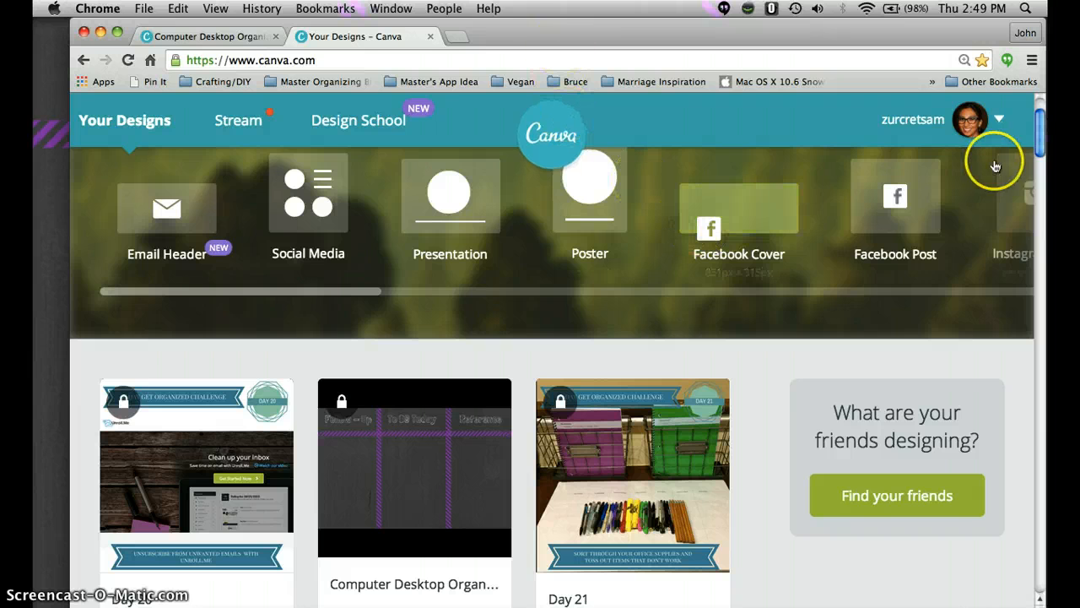
pyautogui.moveTo(1037, 152); pyautogui.dragTo(1040, 123)
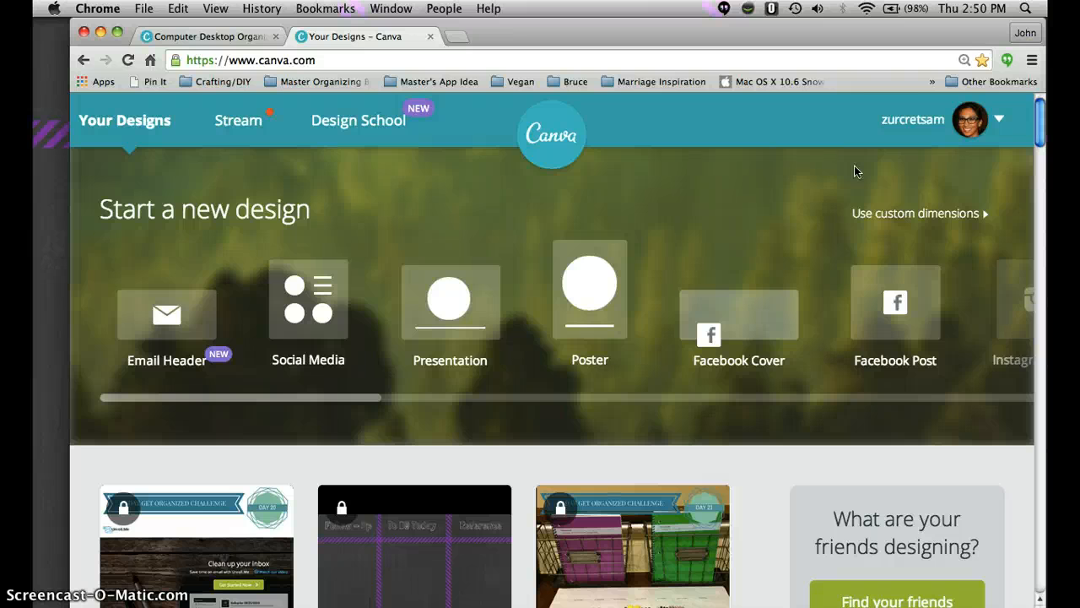
pyautogui.click(879, 216)
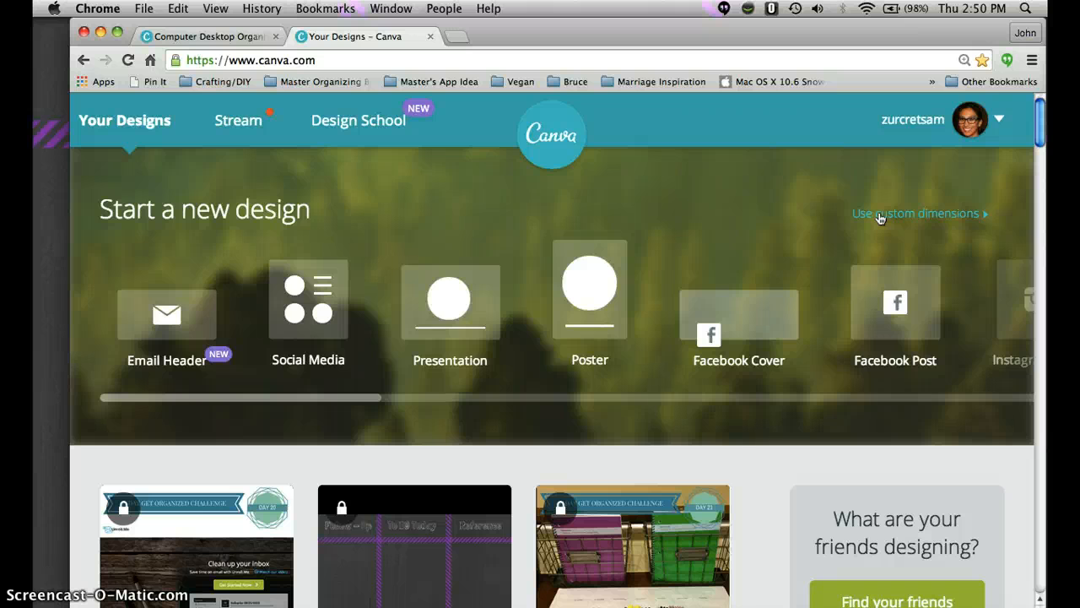
pyautogui.click(414, 321)
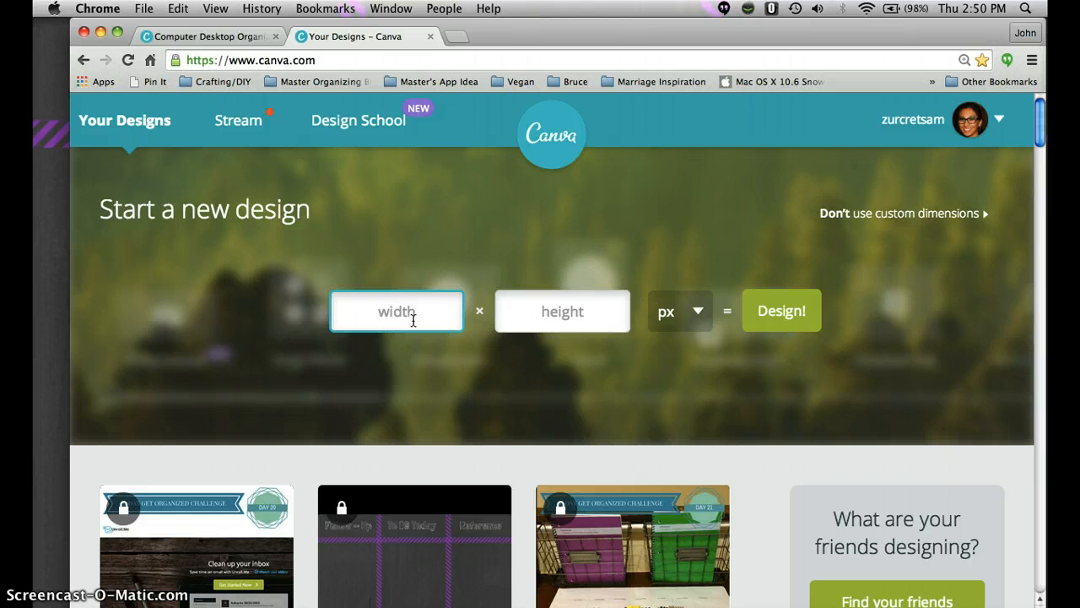
pyautogui.press('Tab')
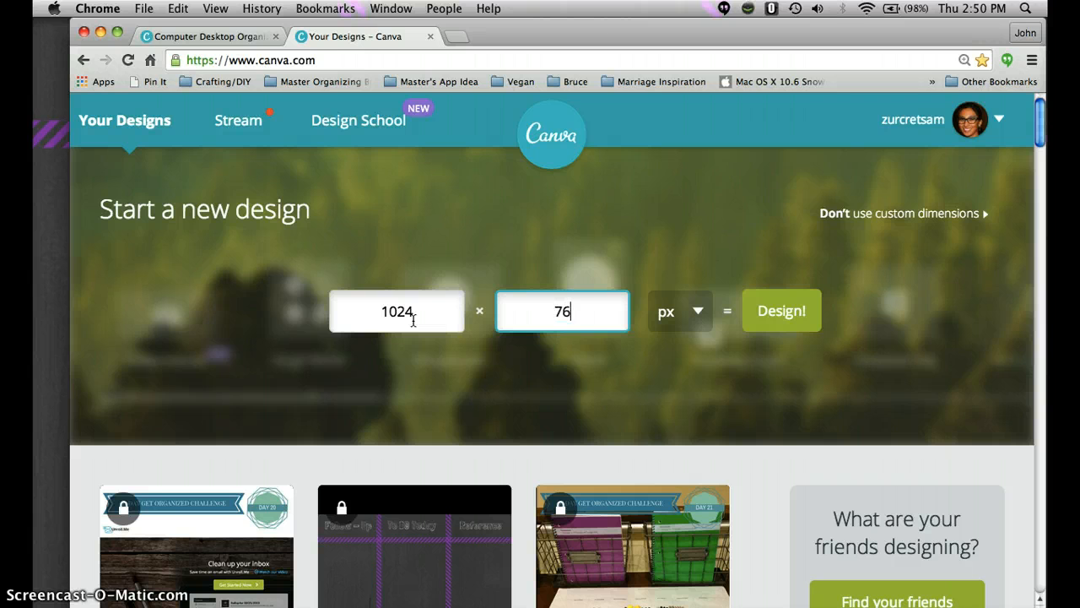
pyautogui.click(788, 317)
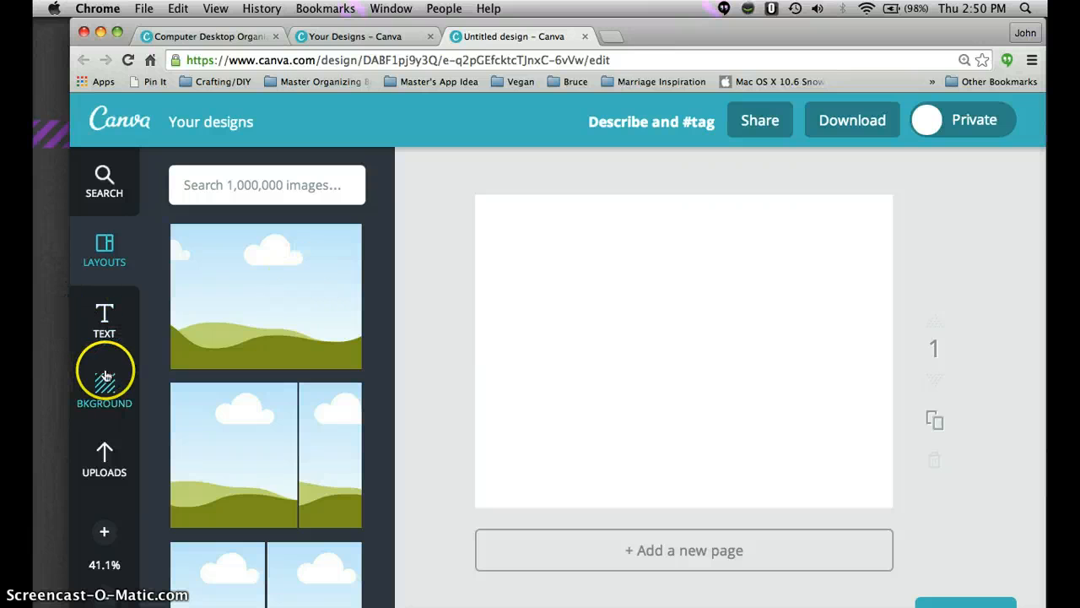
# Apply the free black wood-textured background to the blank page and browse the other available backgrounds
pyautogui.scroll(-5, 382, 359)
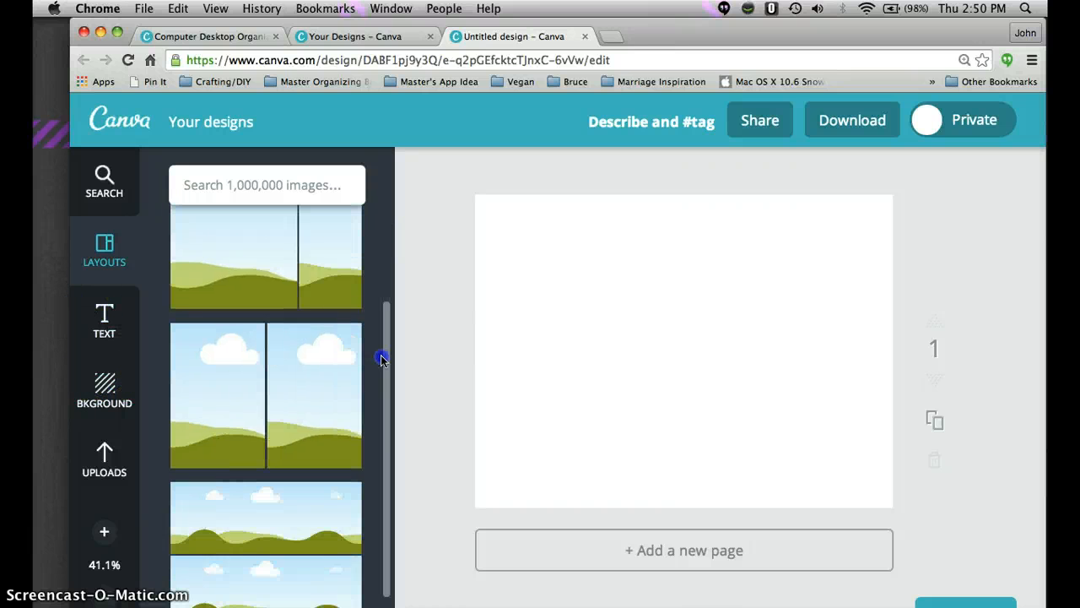
pyautogui.moveTo(382, 359); pyautogui.dragTo(374, 192)
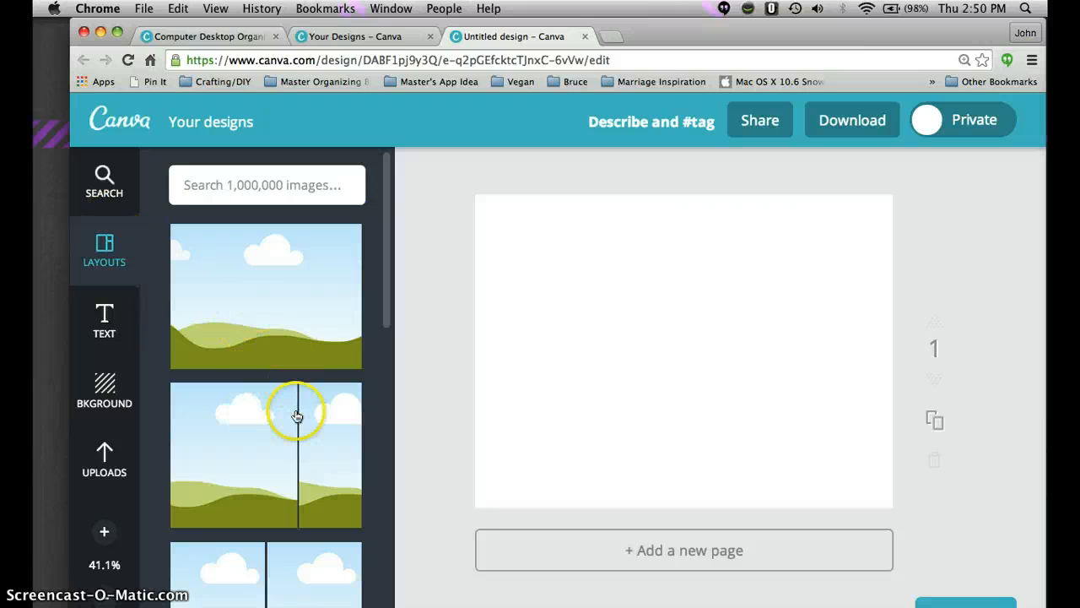
pyautogui.click(107, 387)
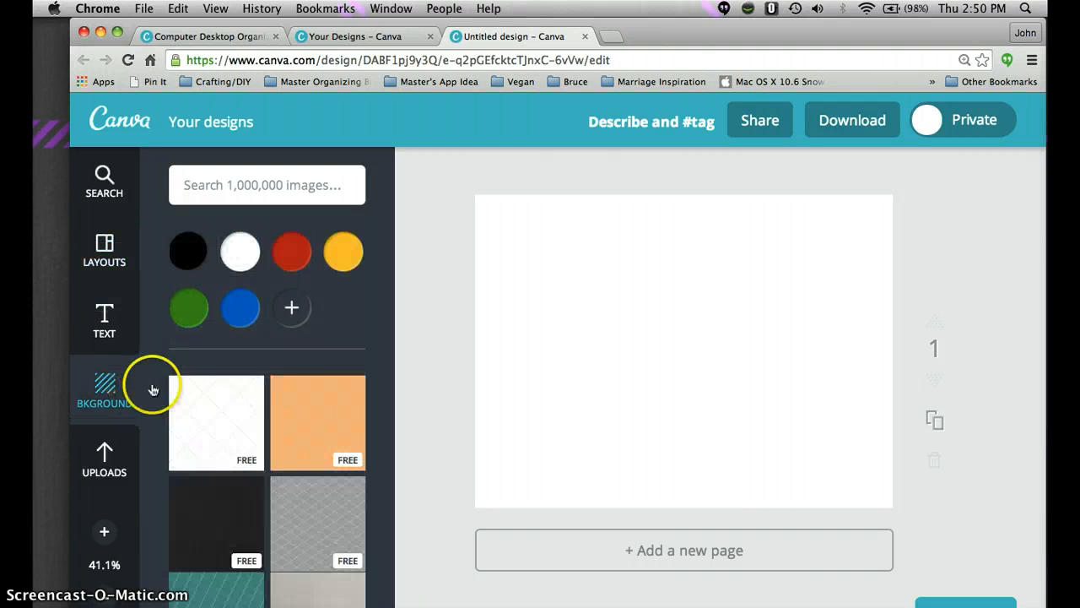
pyautogui.click(195, 516)
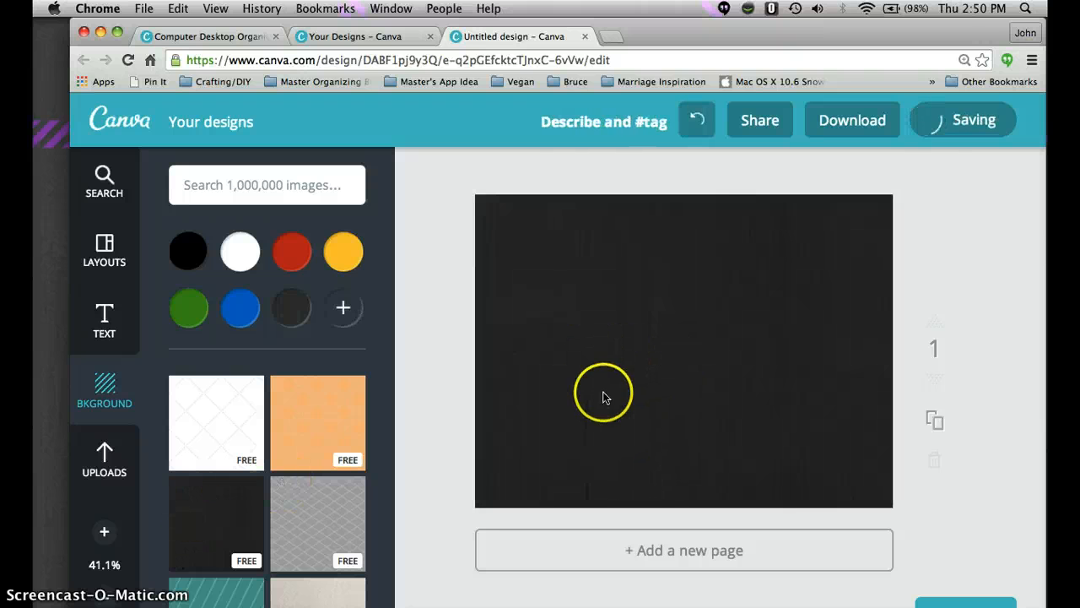
pyautogui.moveTo(386, 295); pyautogui.dragTo(386, 561)
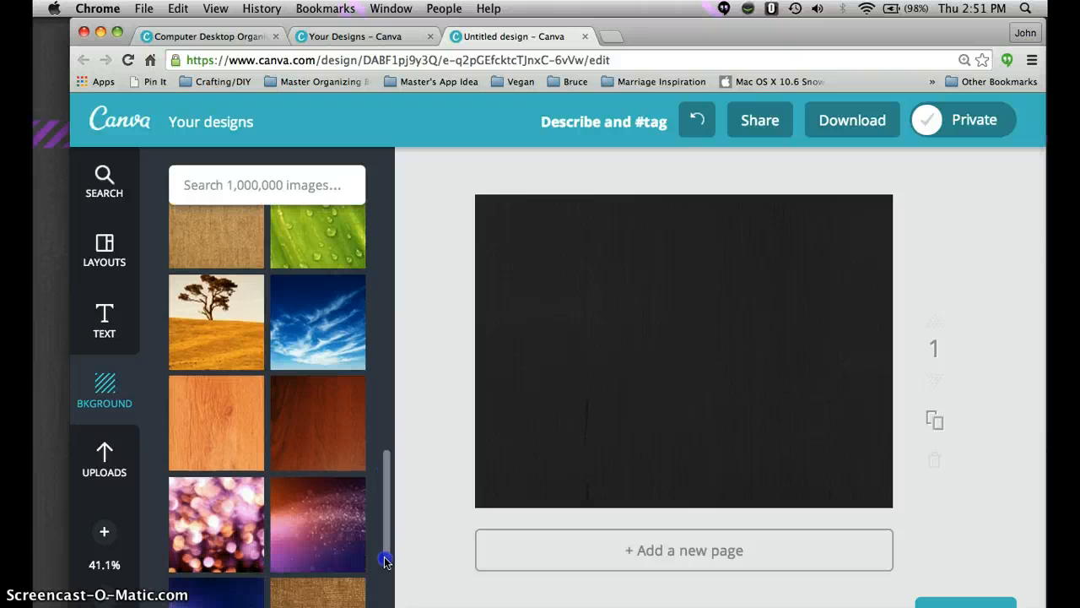
pyautogui.moveTo(388, 450); pyautogui.dragTo(377, 238)
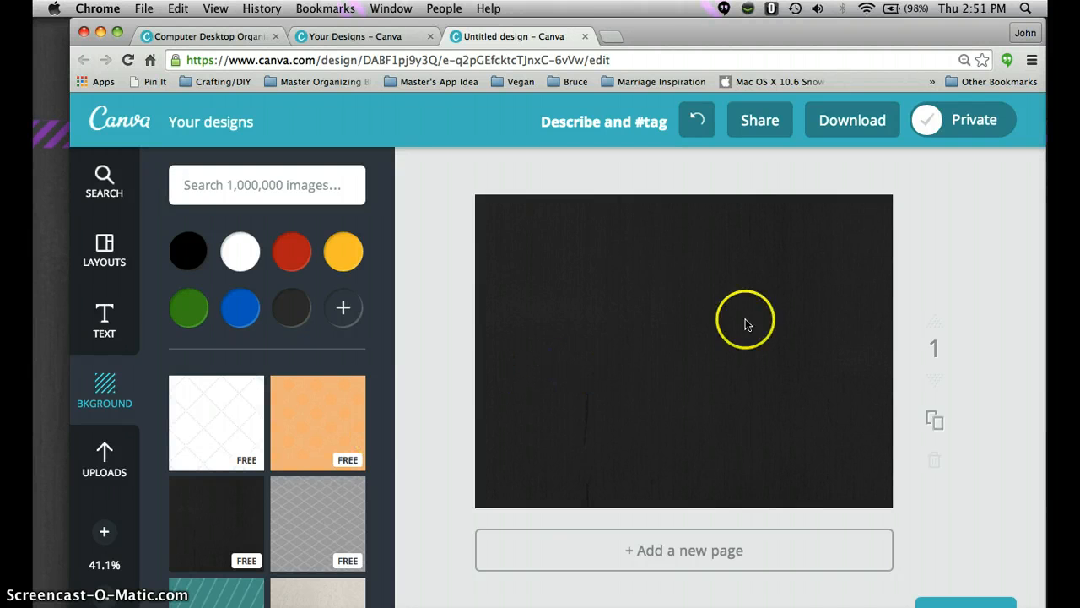
# Add the free blue diagonal-striped line to the page and stretch it across the full page width
pyautogui.click(106, 176)
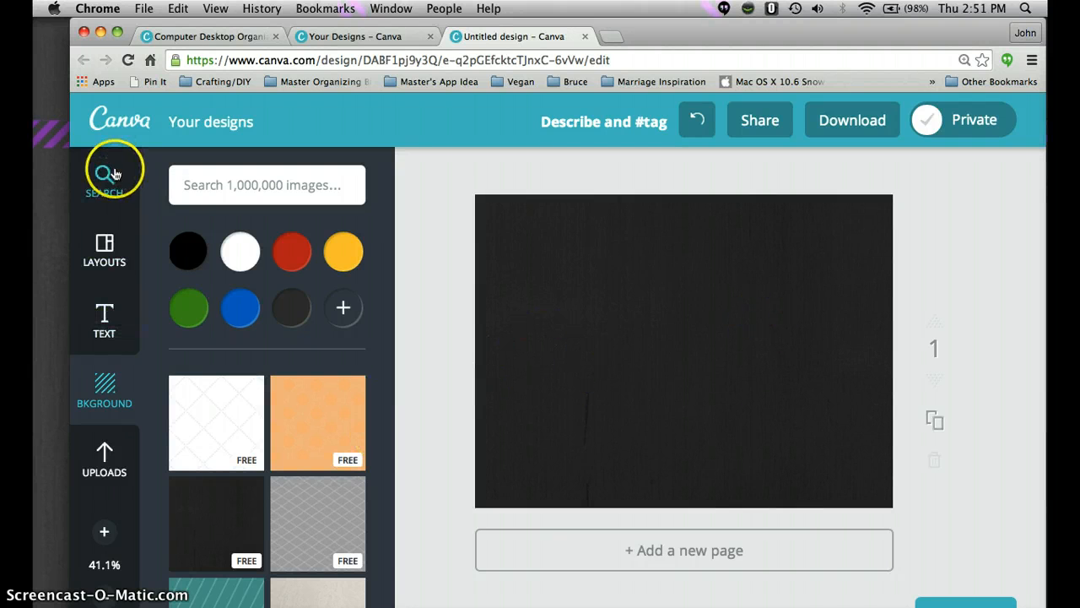
pyautogui.click(177, 261)
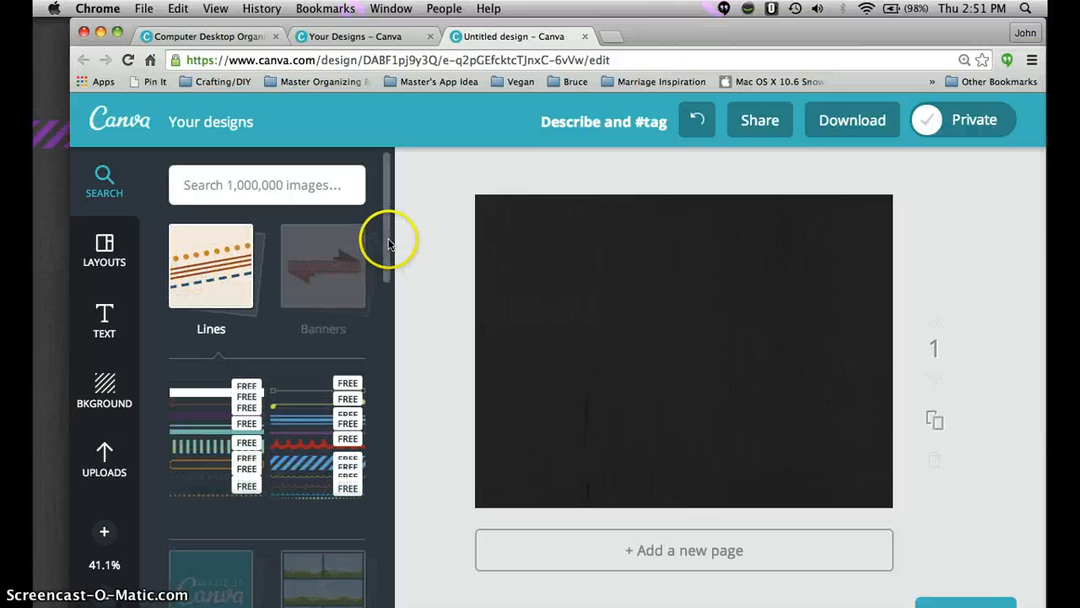
pyautogui.scroll(-2, 385, 267)
pyautogui.scroll(-1, 384, 267)
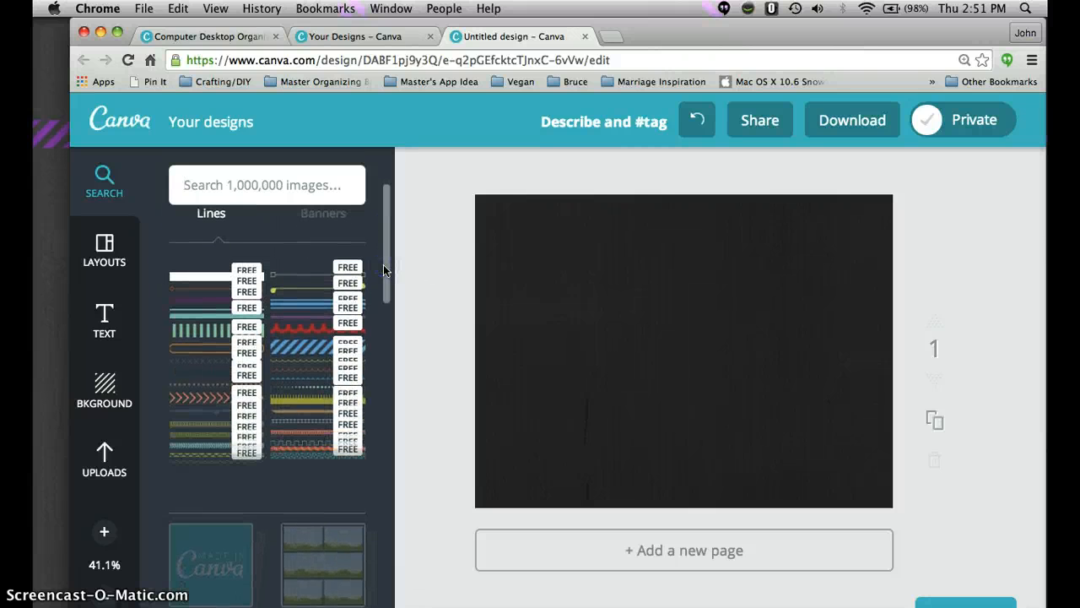
pyautogui.click(306, 344)
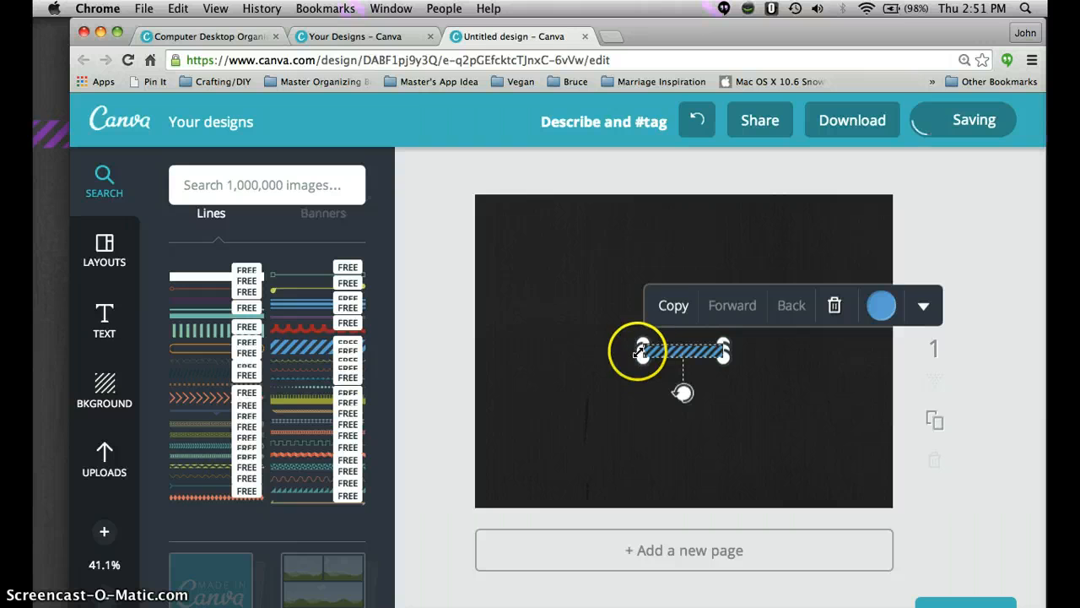
pyautogui.moveTo(639, 352); pyautogui.dragTo(451, 346)
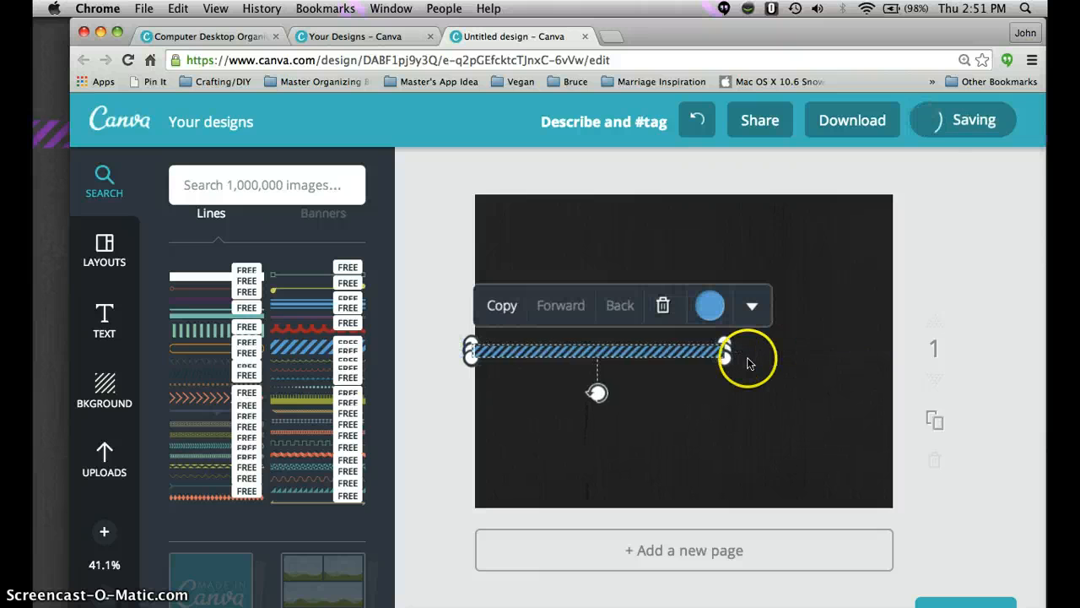
pyautogui.moveTo(726, 352); pyautogui.dragTo(907, 352)
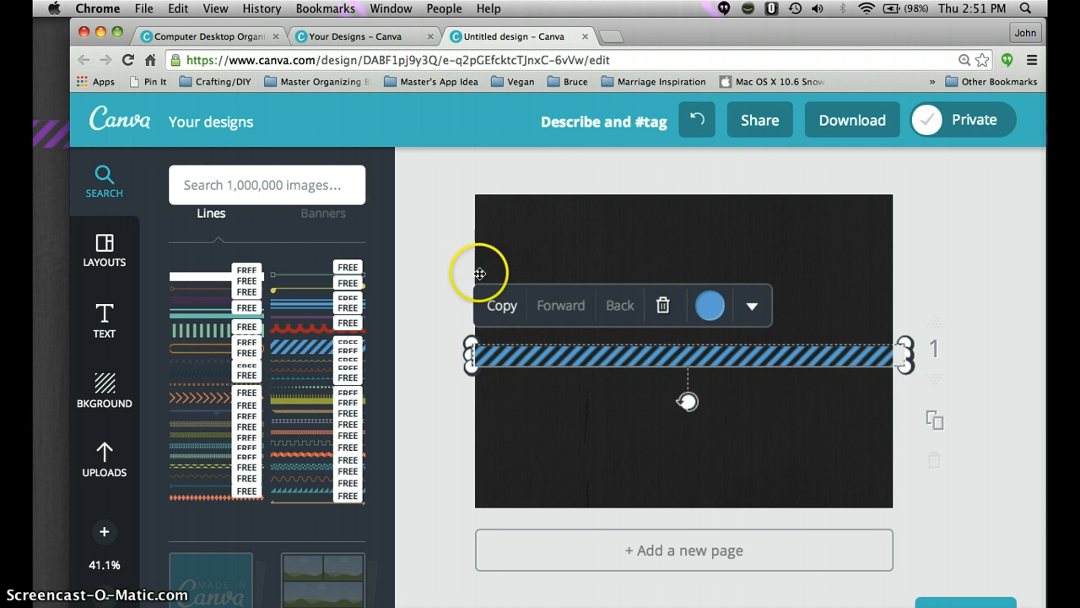
# Check the line layout of the existing desktop wallpaper, return to the Canva design and recolor the striped line green
pyautogui.click(99, 33)
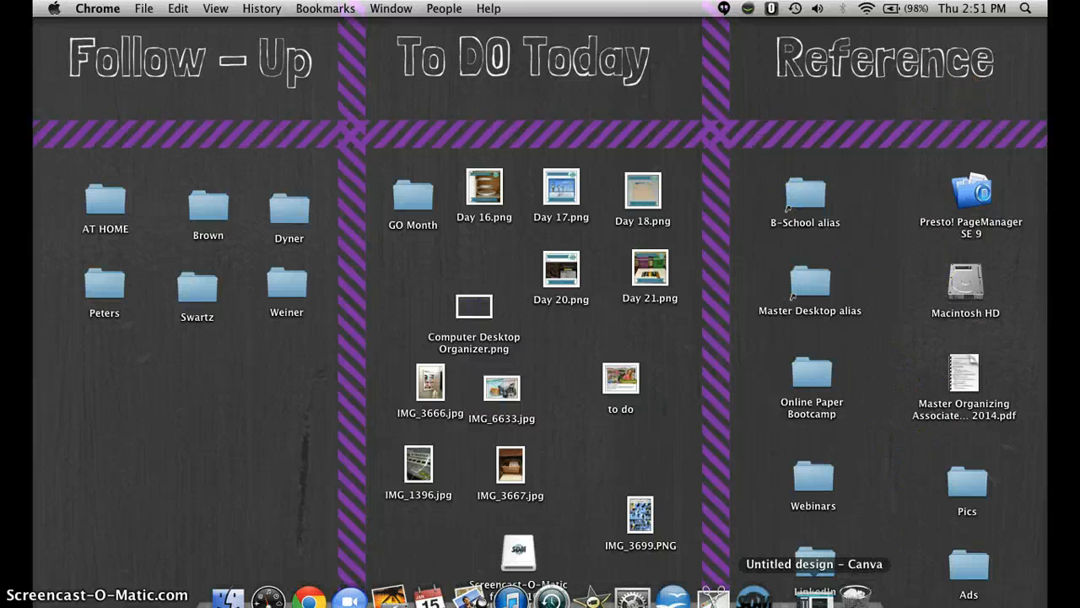
pyautogui.click(814, 601)
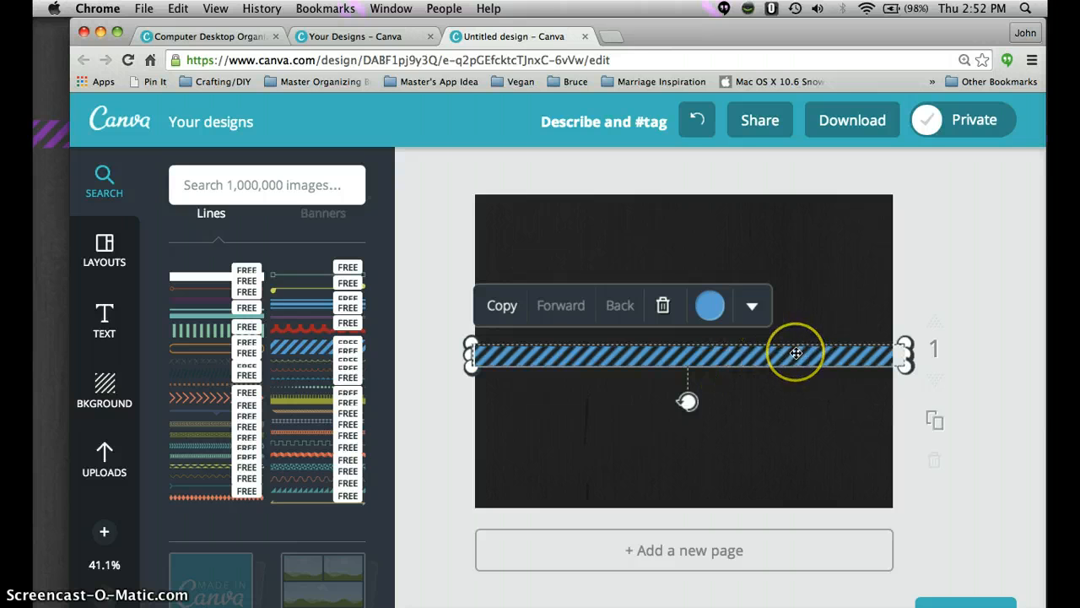
pyautogui.click(709, 306)
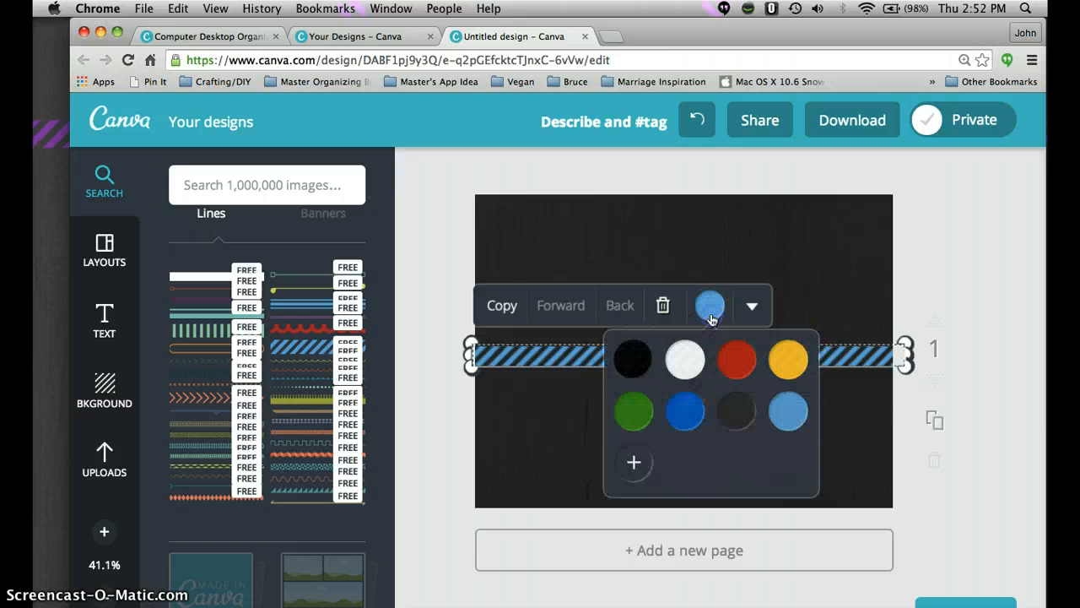
pyautogui.click(635, 413)
pyautogui.click(846, 306)
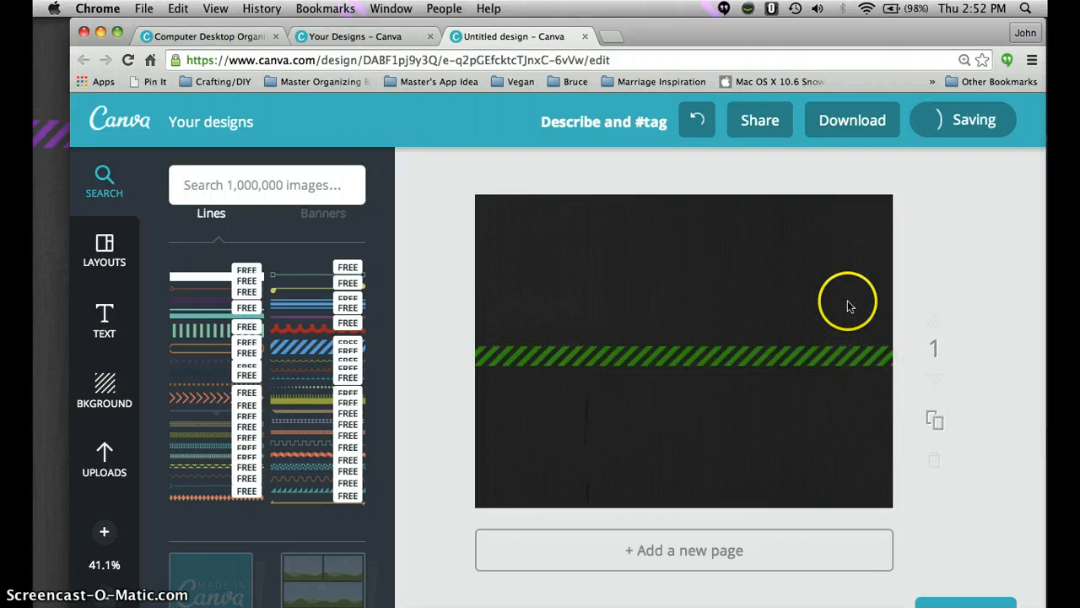
# Copy the green striped line twice and space the three horizontal lines apart in the upper half of the page
pyautogui.click(739, 356)
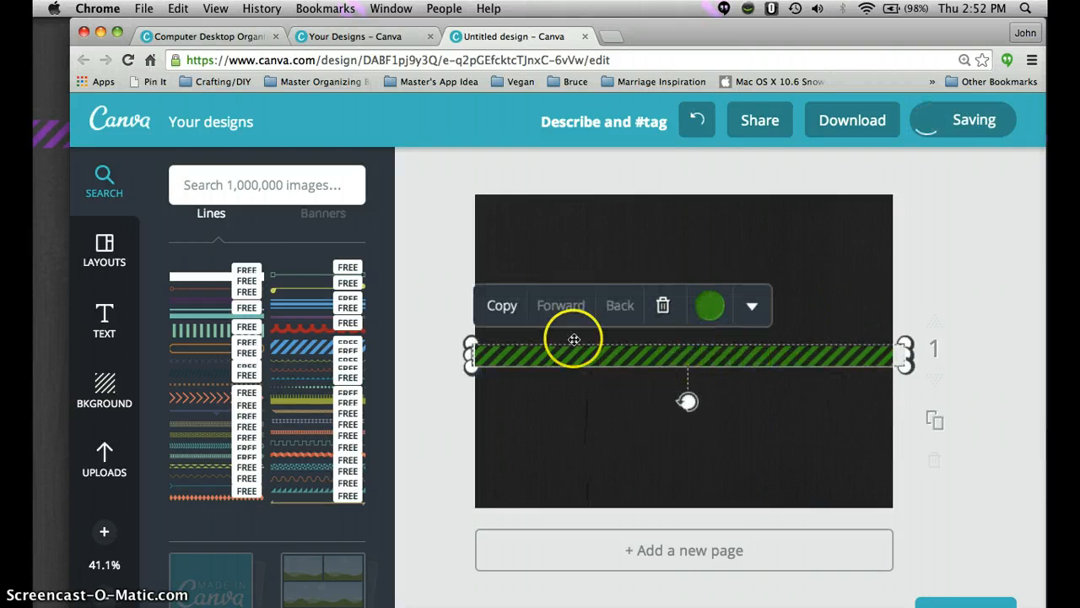
pyautogui.click(502, 312)
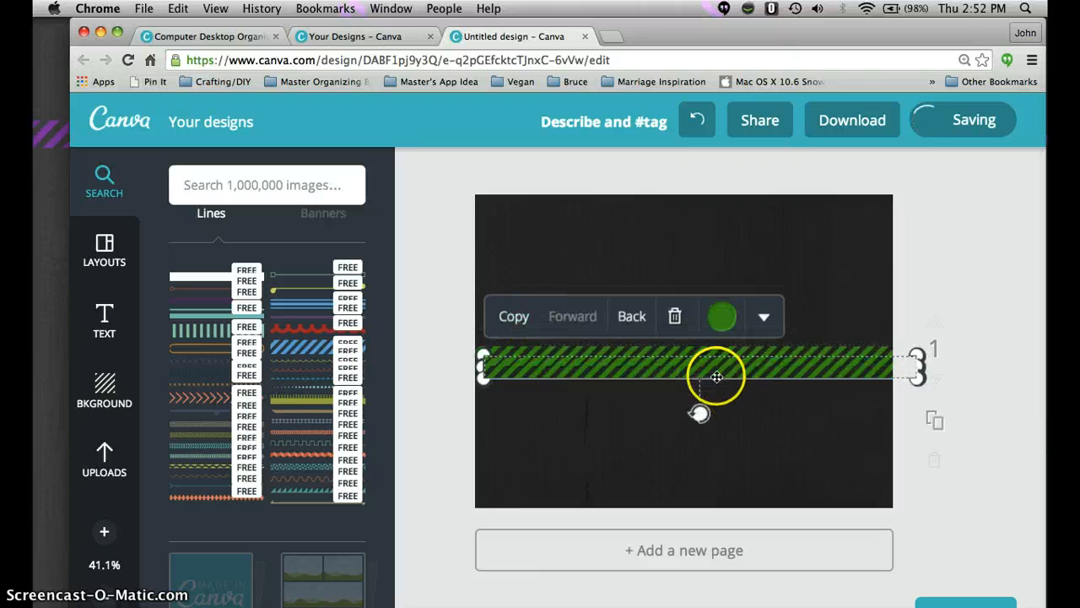
pyautogui.moveTo(712, 369); pyautogui.dragTo(704, 281)
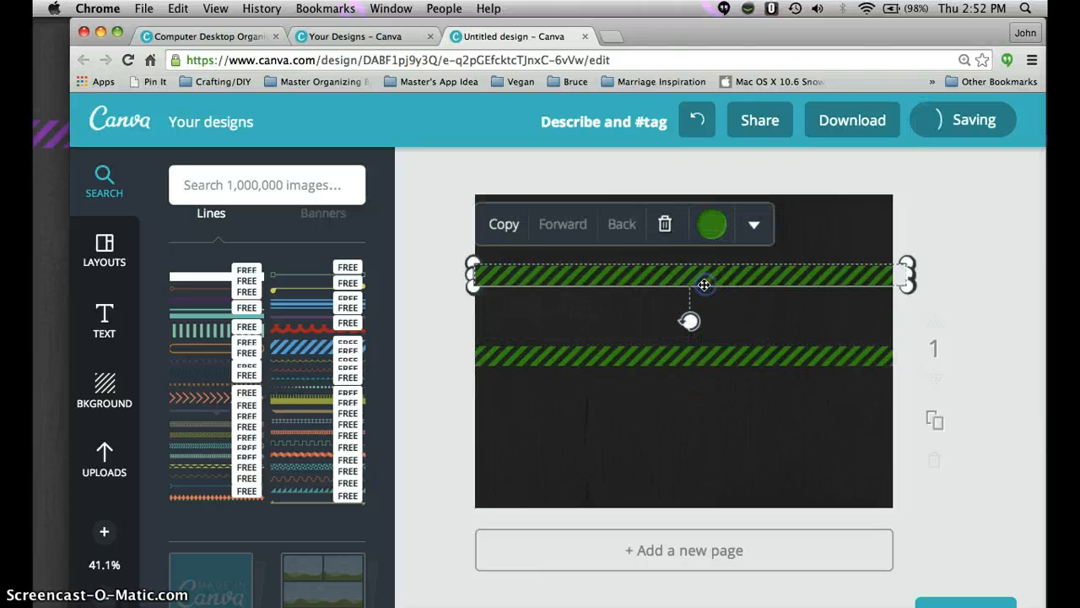
pyautogui.click(498, 226)
pyautogui.click(621, 286)
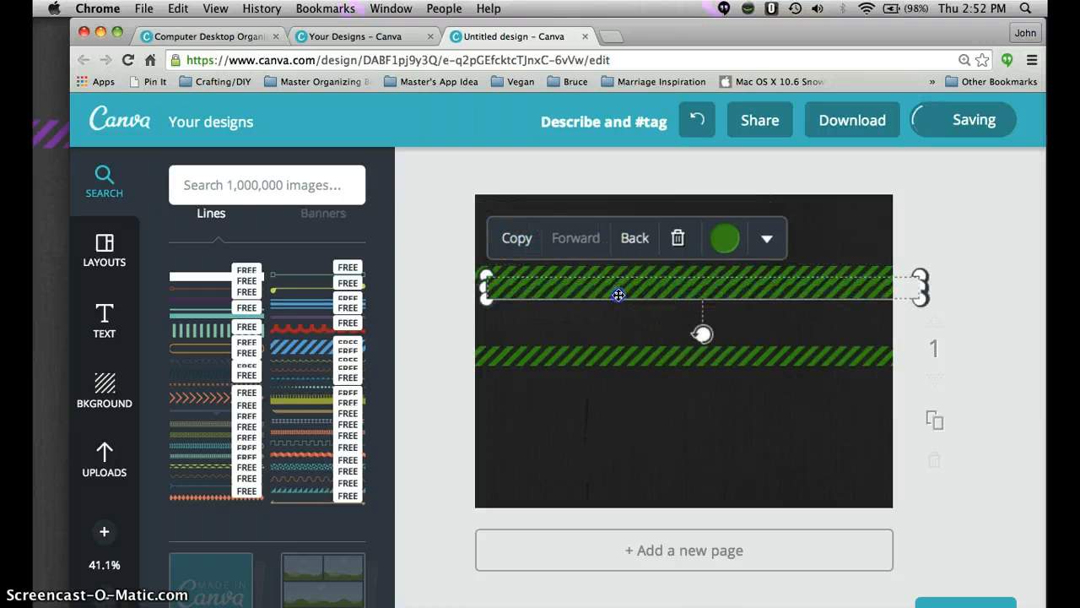
pyautogui.moveTo(618, 295)
pyautogui.mouseDown()
pyautogui.moveTo(613, 304)
pyautogui.moveTo(627, 297)
pyautogui.mouseUp()
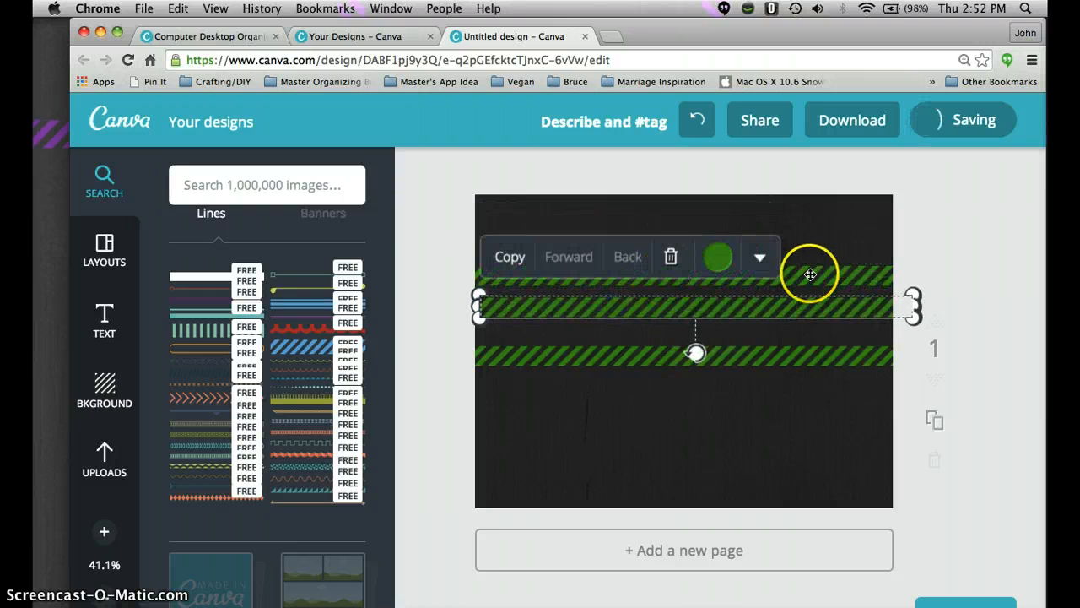
pyautogui.moveTo(810, 275); pyautogui.dragTo(810, 259)
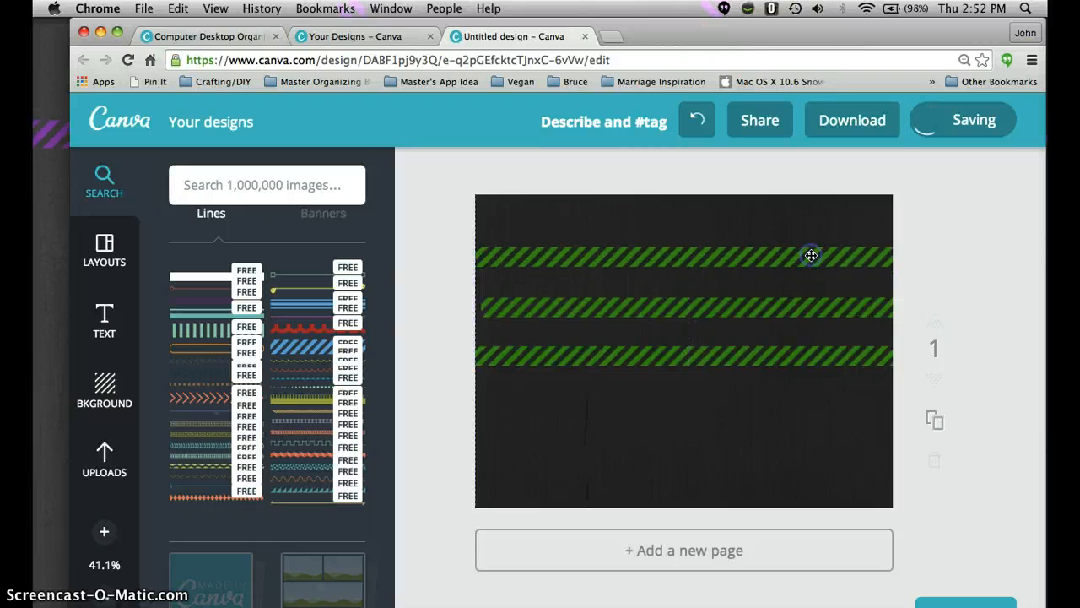
# Rotate the middle green striped line to vertical and place it across the horizontal lines as the left column divider
pyautogui.click(750, 306)
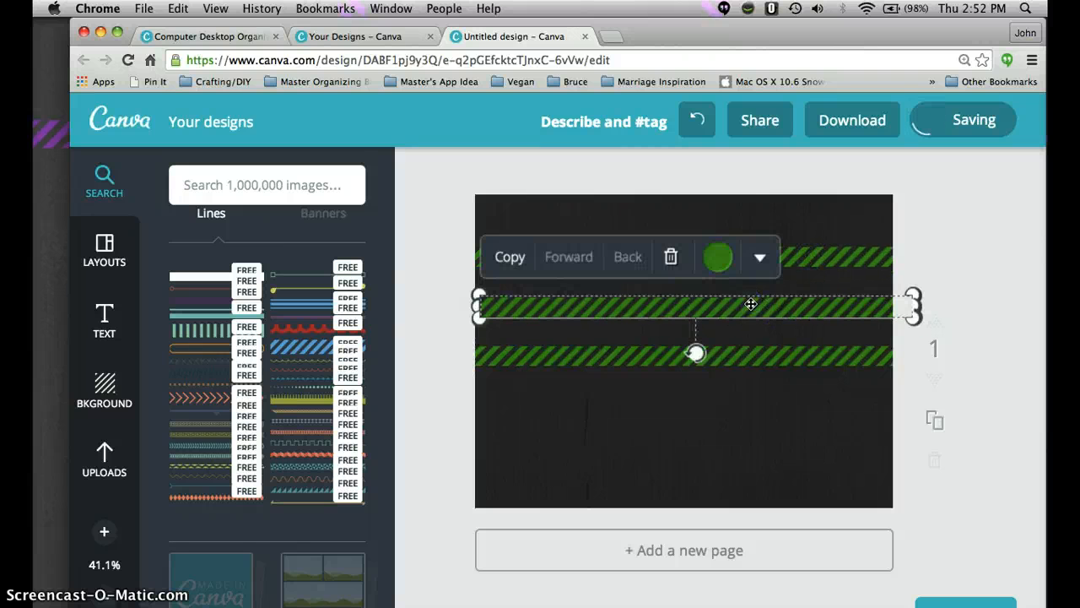
pyautogui.moveTo(695, 354); pyautogui.dragTo(744, 308)
pyautogui.moveTo(702, 285); pyautogui.dragTo(594, 312)
# Rotate the lowest horizontal striped line to vertical and space the two vertical lines to form three columns
pyautogui.click(682, 348)
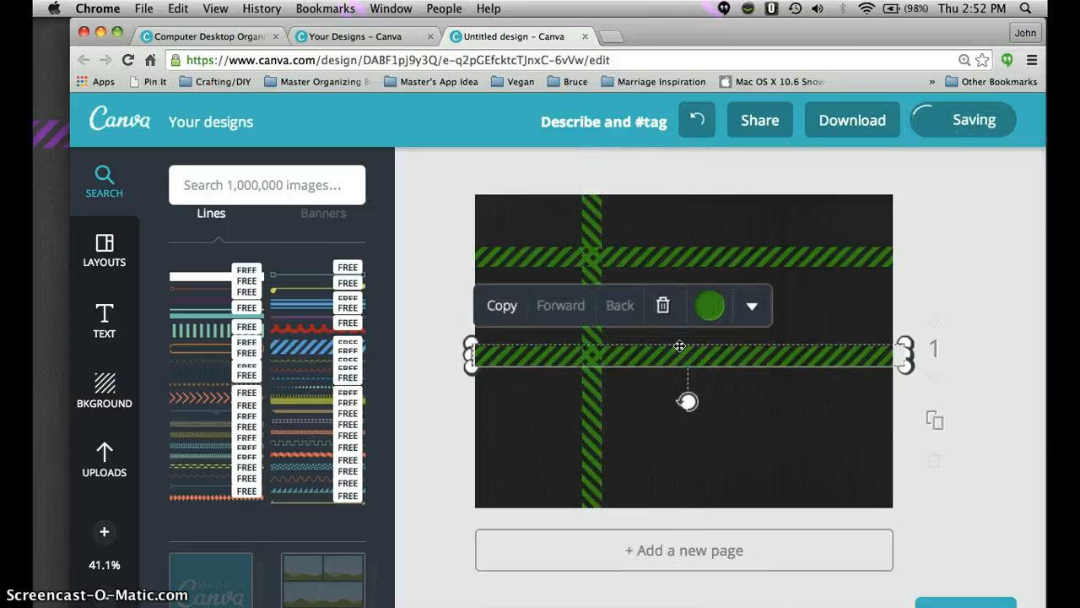
pyautogui.moveTo(688, 395); pyautogui.dragTo(788, 357)
pyautogui.click(692, 318)
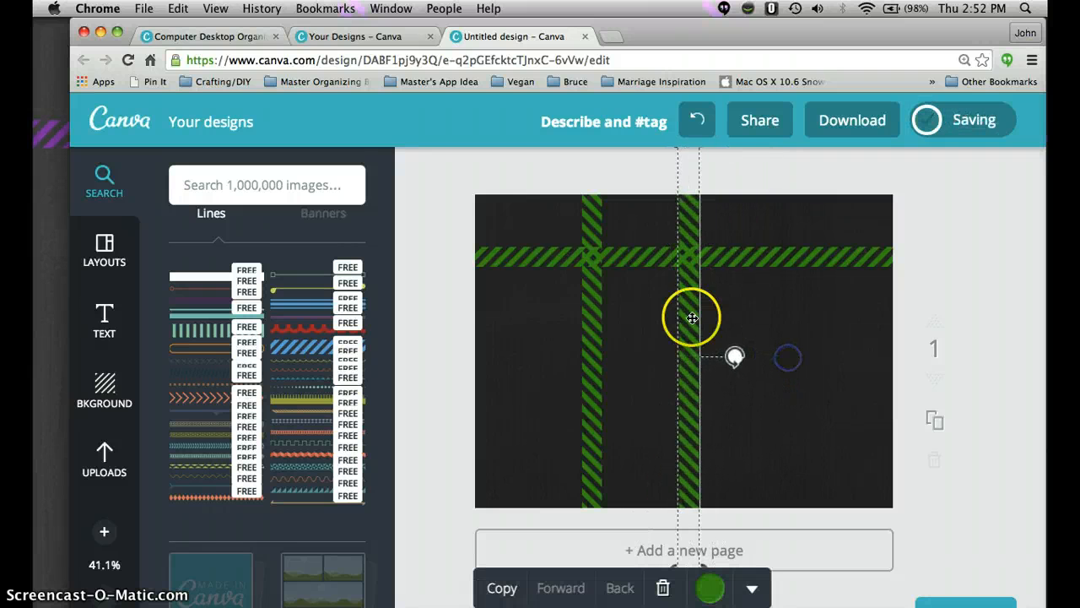
pyautogui.moveTo(692, 317); pyautogui.dragTo(754, 319)
pyautogui.moveTo(588, 313)
pyautogui.mouseDown()
pyautogui.moveTo(611, 314)
pyautogui.moveTo(599, 321)
pyautogui.mouseUp()
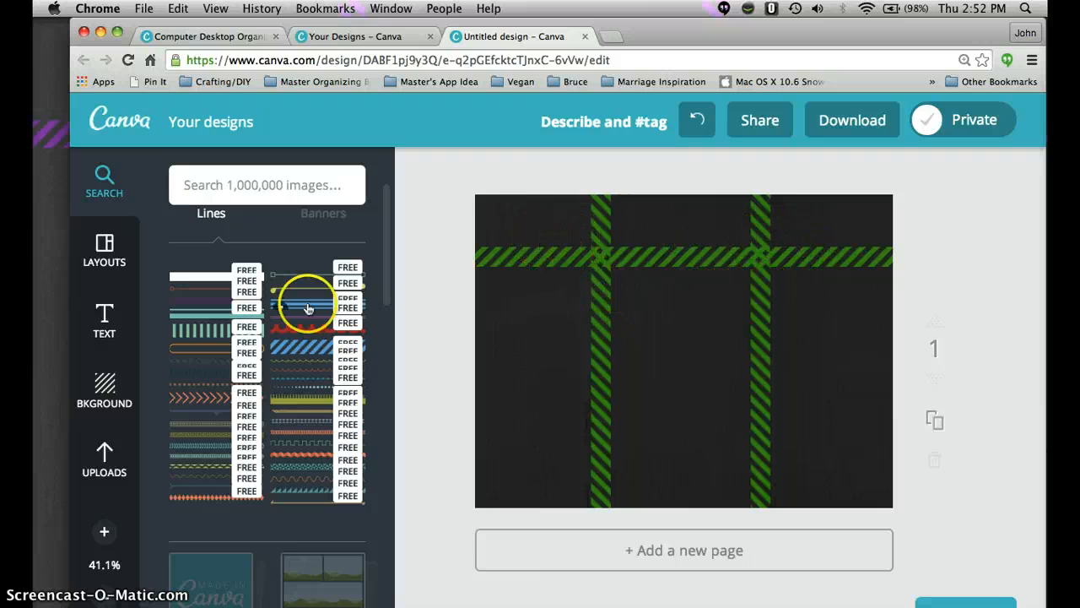
# Add a heading text box to the page and set its font to Londrina Sketch
pyautogui.click(103, 331)
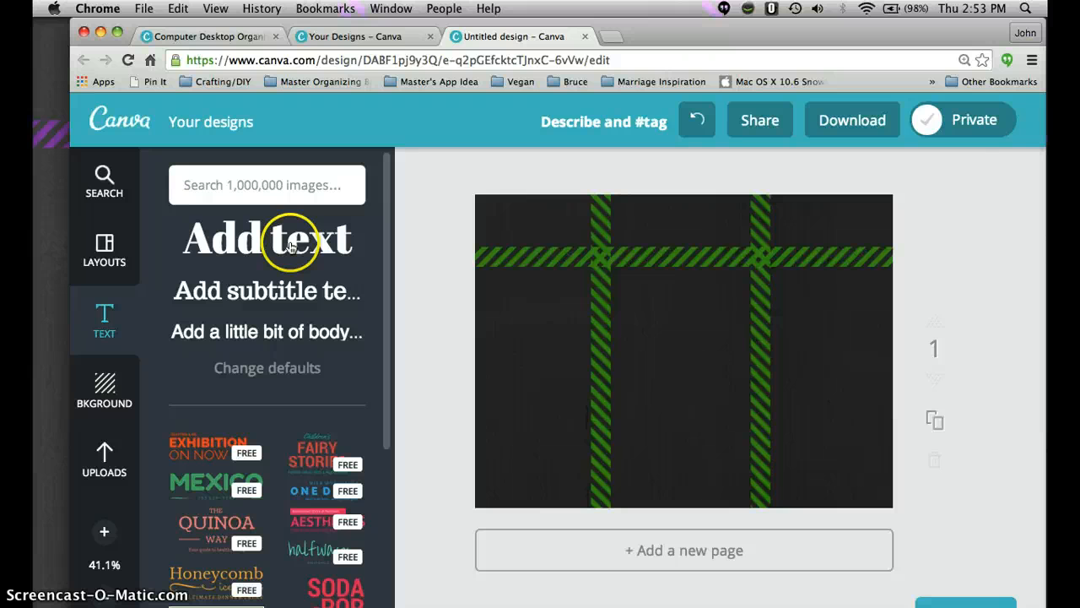
pyautogui.click(289, 245)
pyautogui.click(768, 312)
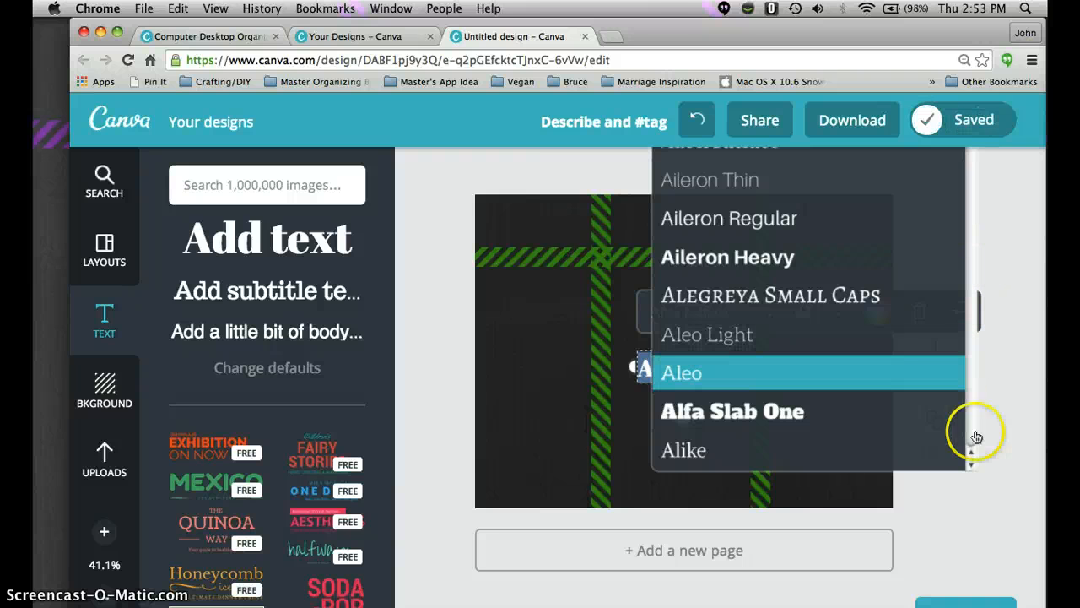
pyautogui.scroll(-5, 972, 291)
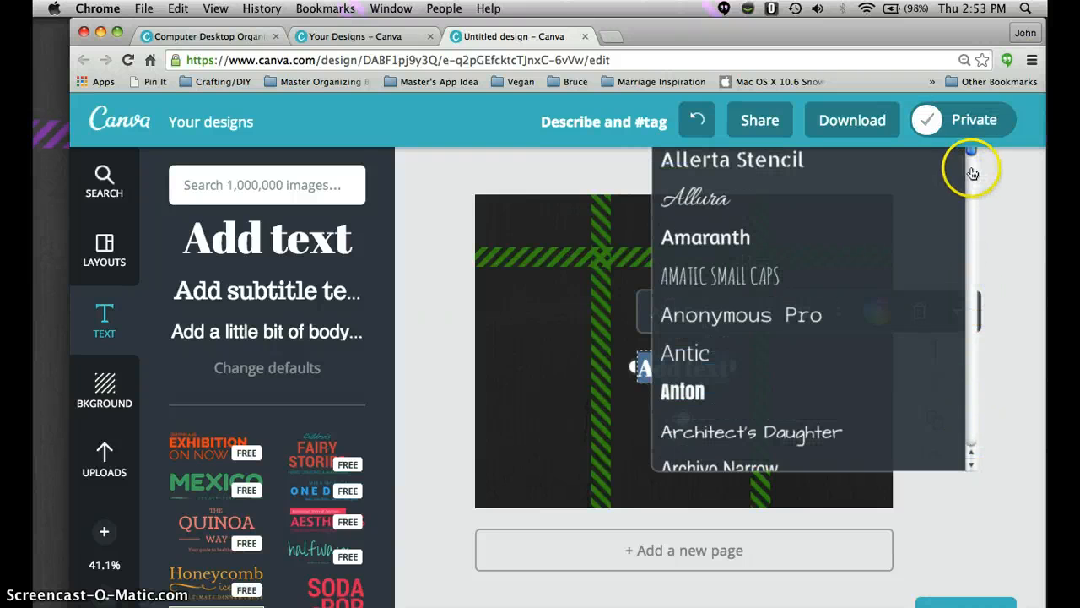
pyautogui.scroll(-10, 970, 253)
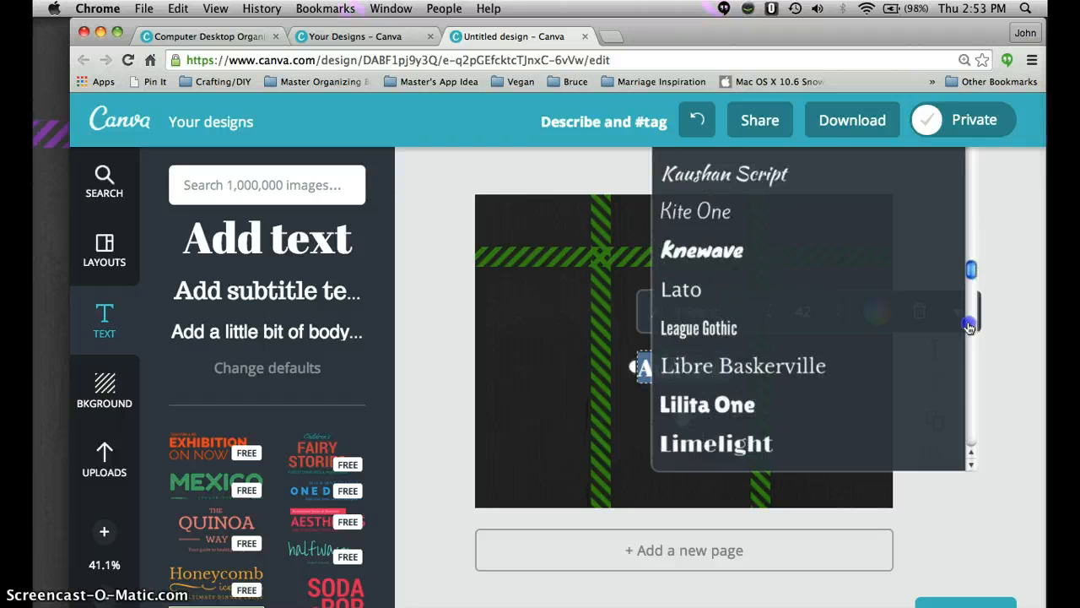
pyautogui.moveTo(969, 326)
pyautogui.mouseDown()
pyautogui.moveTo(961, 383)
pyautogui.moveTo(971, 305)
pyautogui.mouseUp()
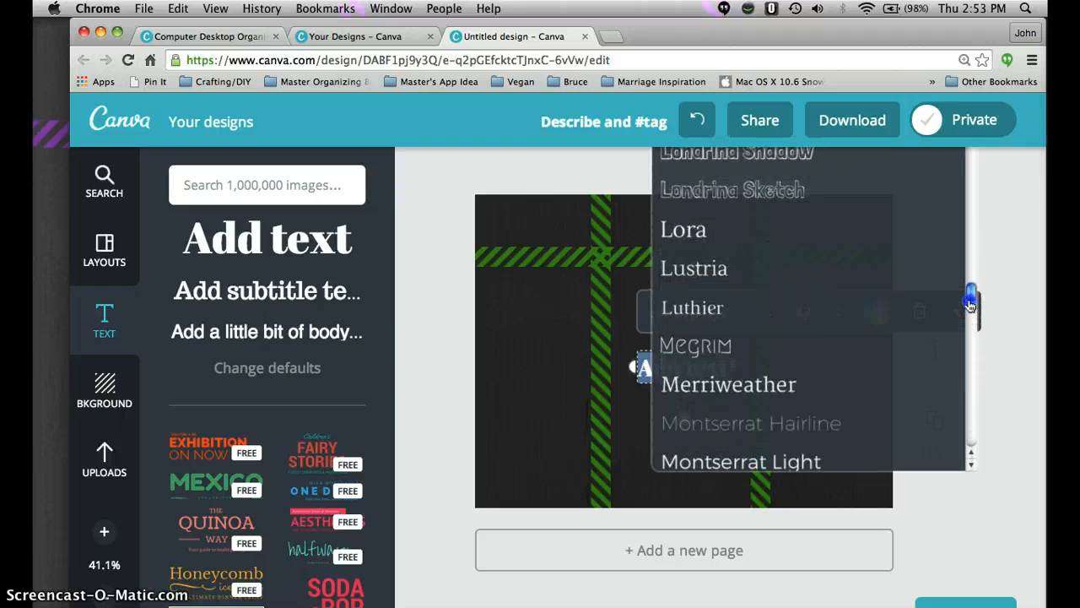
pyautogui.click(766, 189)
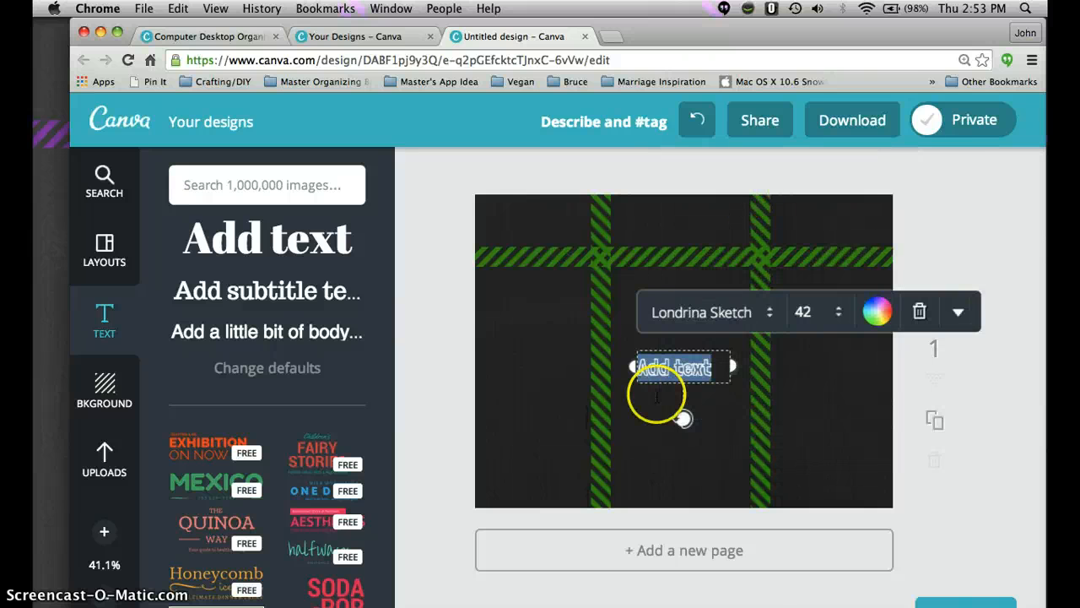
# Replace the heading's placeholder text with "Follow - Up" and move it just below the horizontal line in the middle column
pyautogui.tripleClick(707, 372)
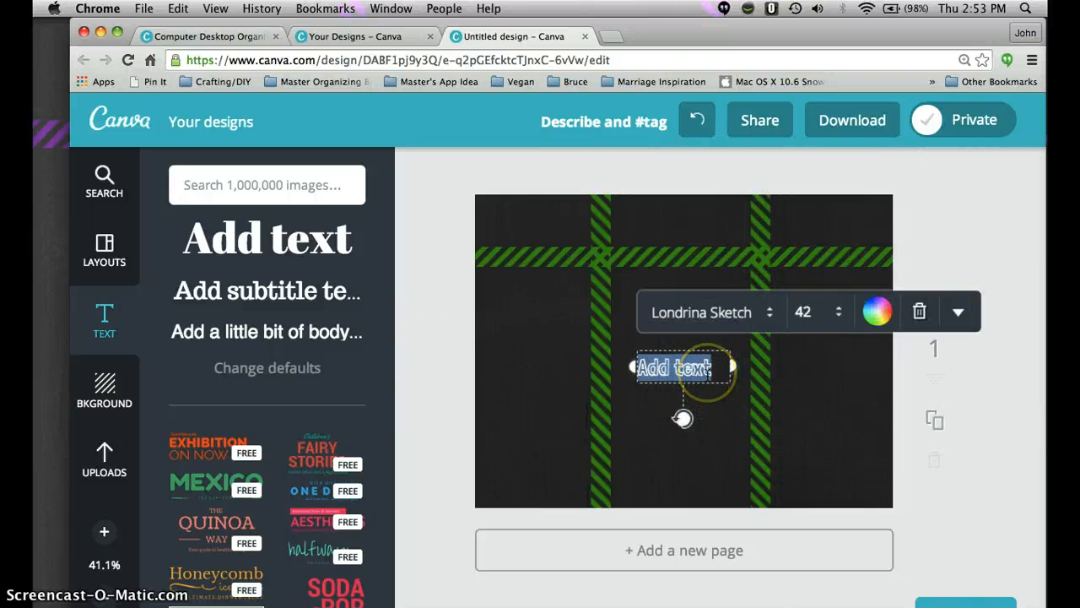
pyautogui.write('Follow')
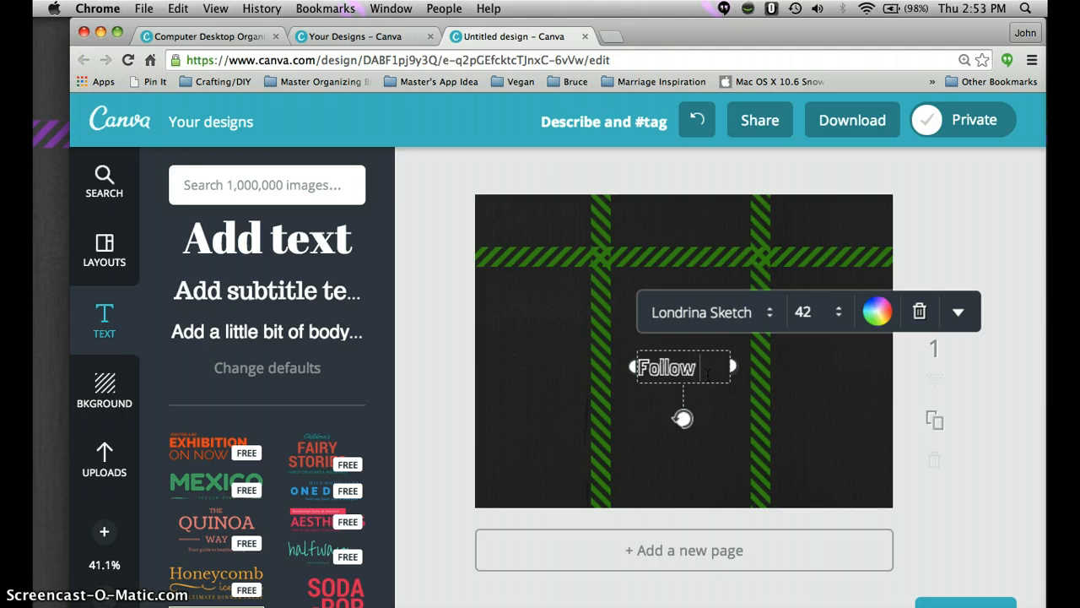
pyautogui.write('- Up')
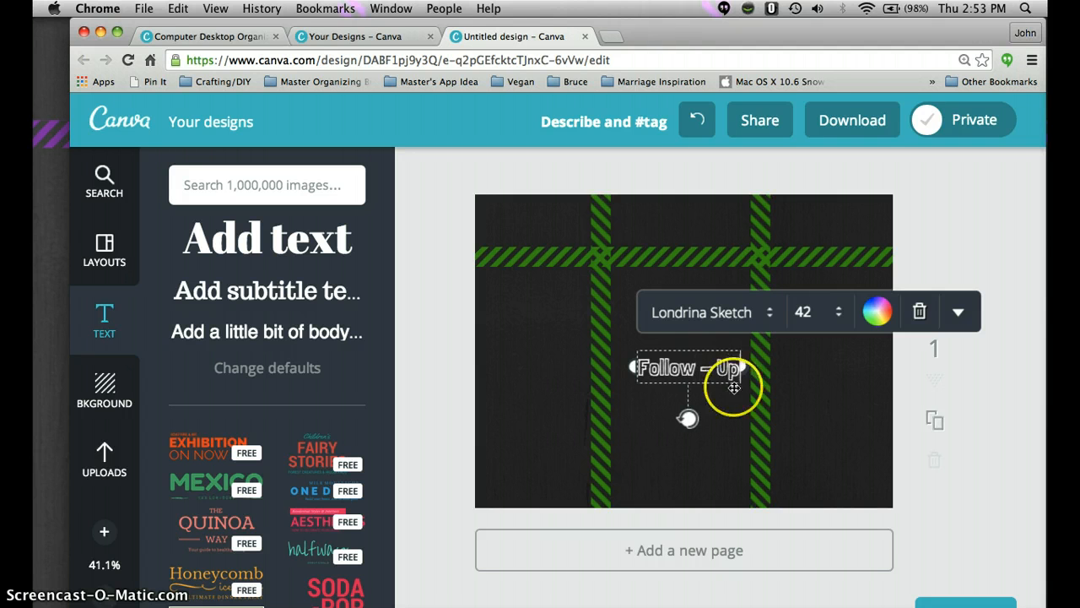
pyautogui.click(731, 427)
pyautogui.moveTo(687, 373); pyautogui.dragTo(680, 309)
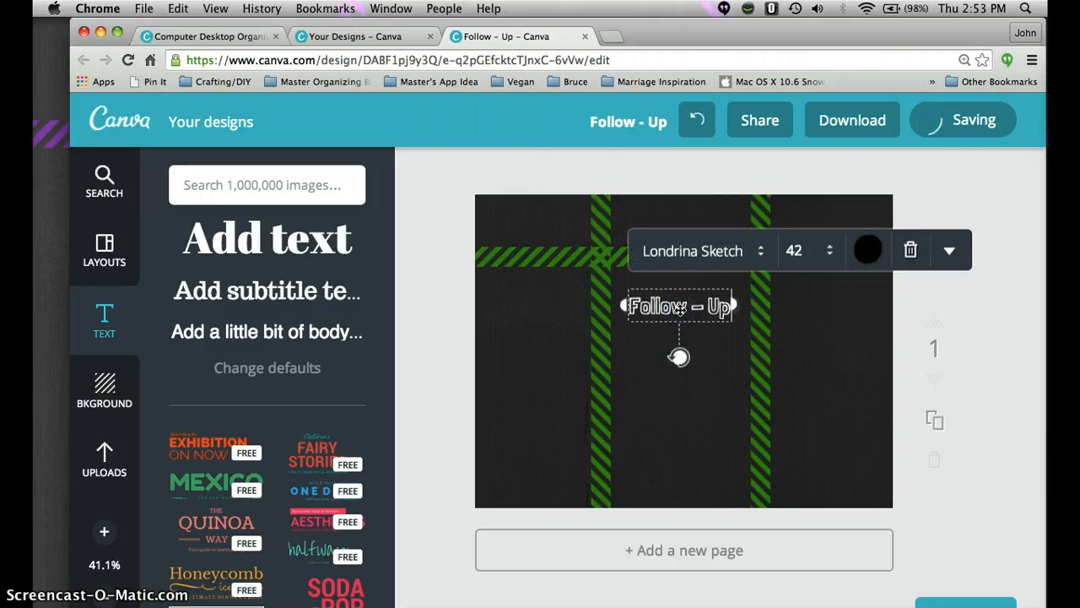
# Make two copies of the "Follow - Up" heading
pyautogui.click(949, 252)
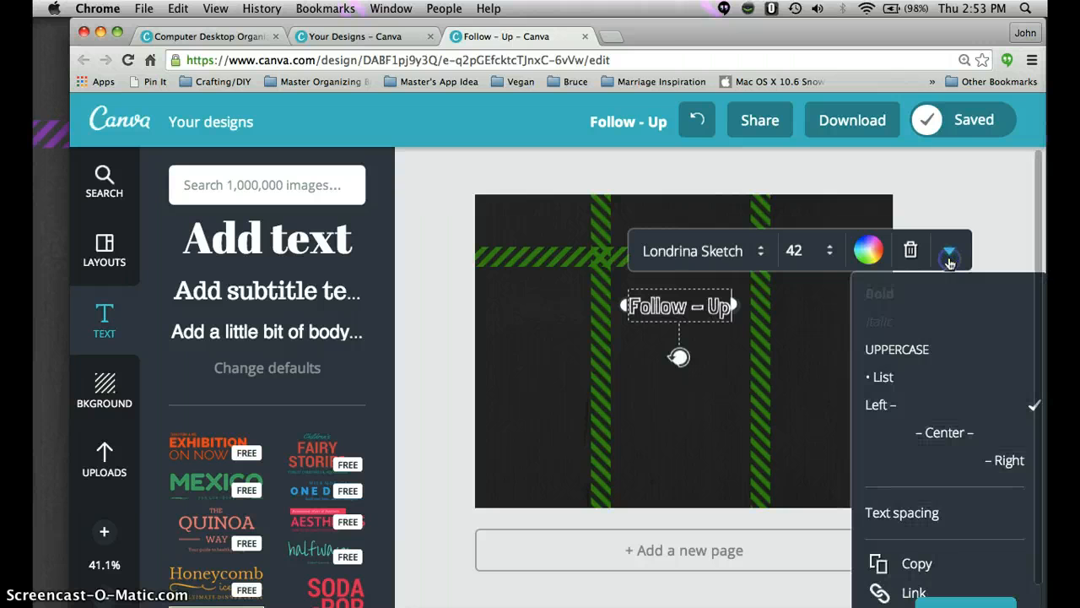
pyautogui.click(925, 566)
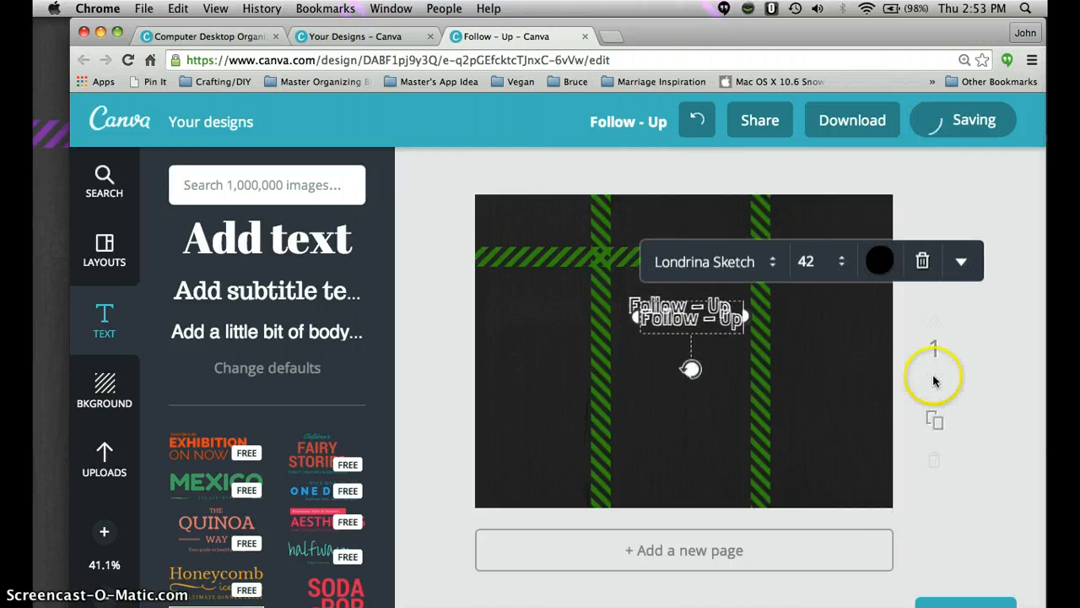
pyautogui.click(962, 263)
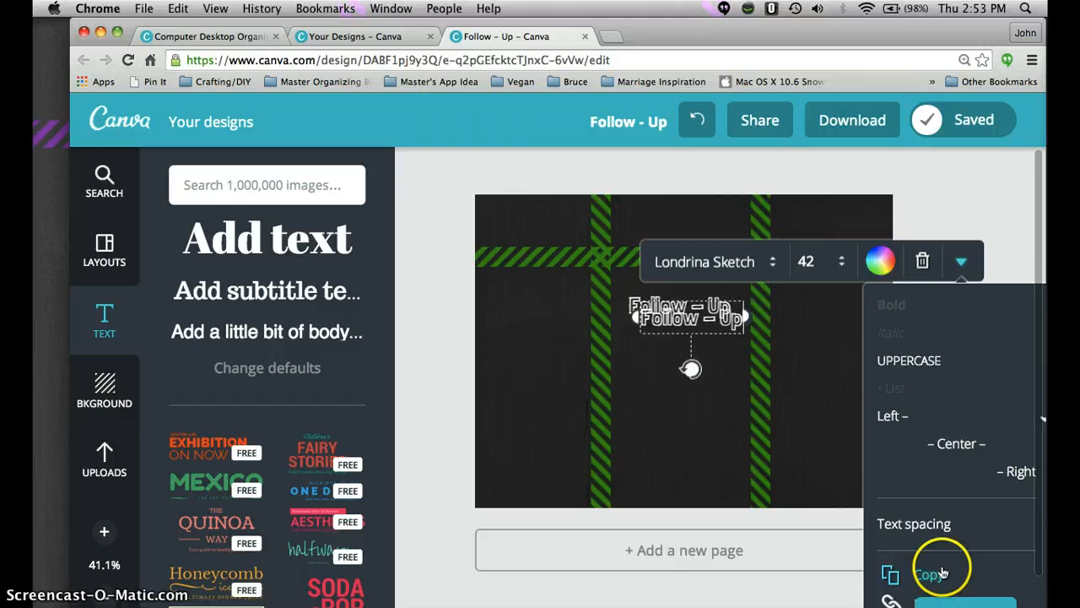
pyautogui.click(942, 574)
pyautogui.click(690, 362)
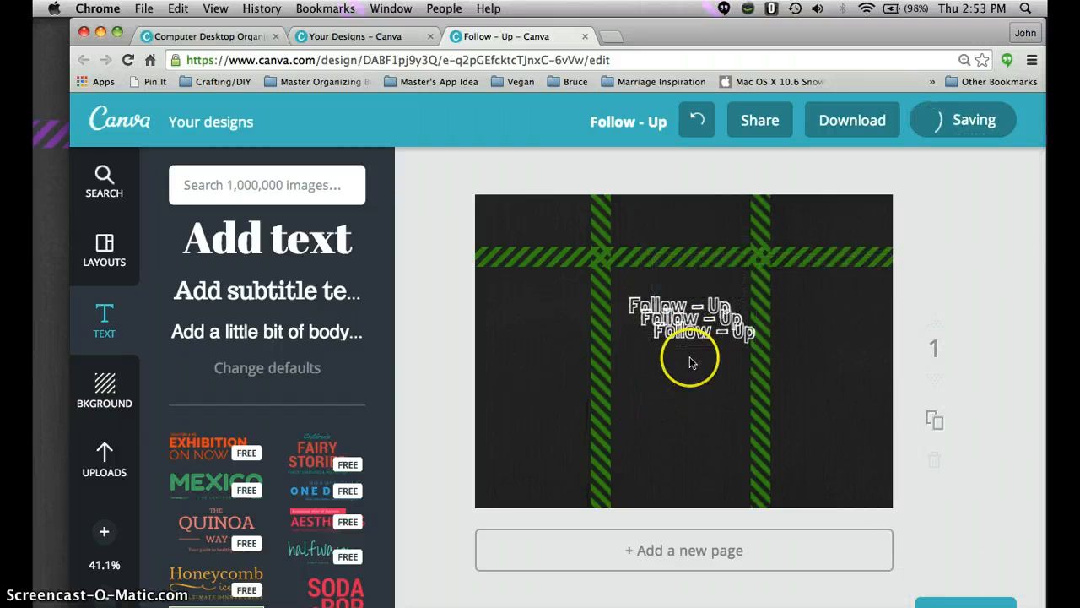
# Change the lowest heading copy to "Reference" and move it into the right column's header above the horizontal line
pyautogui.moveTo(692, 336); pyautogui.dragTo(692, 369)
pyautogui.doubleClick(692, 369)
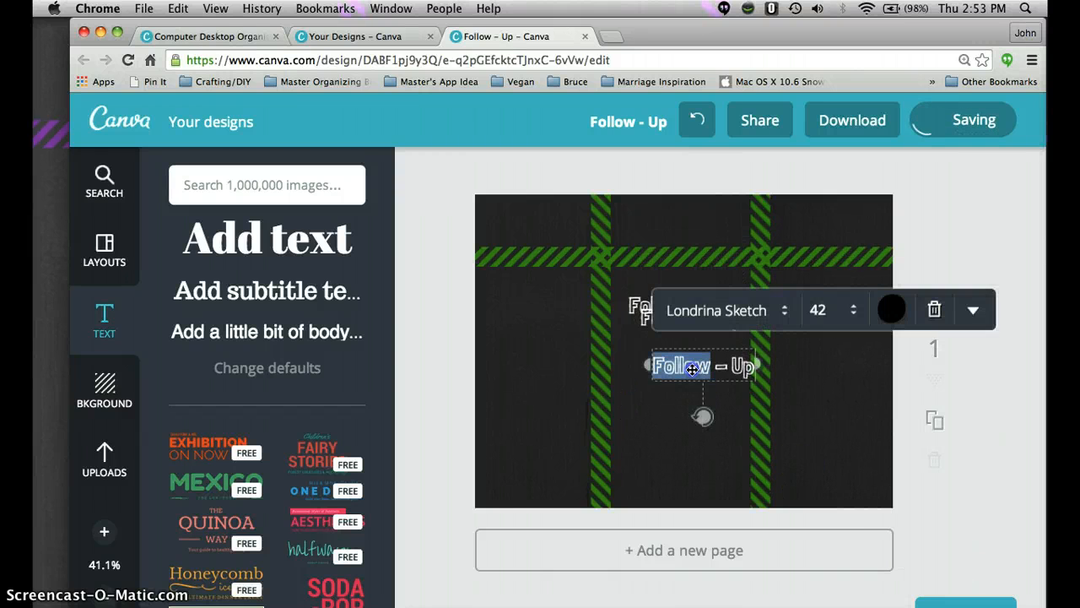
pyautogui.tripleClick(692, 368)
pyautogui.press('BackSpace')
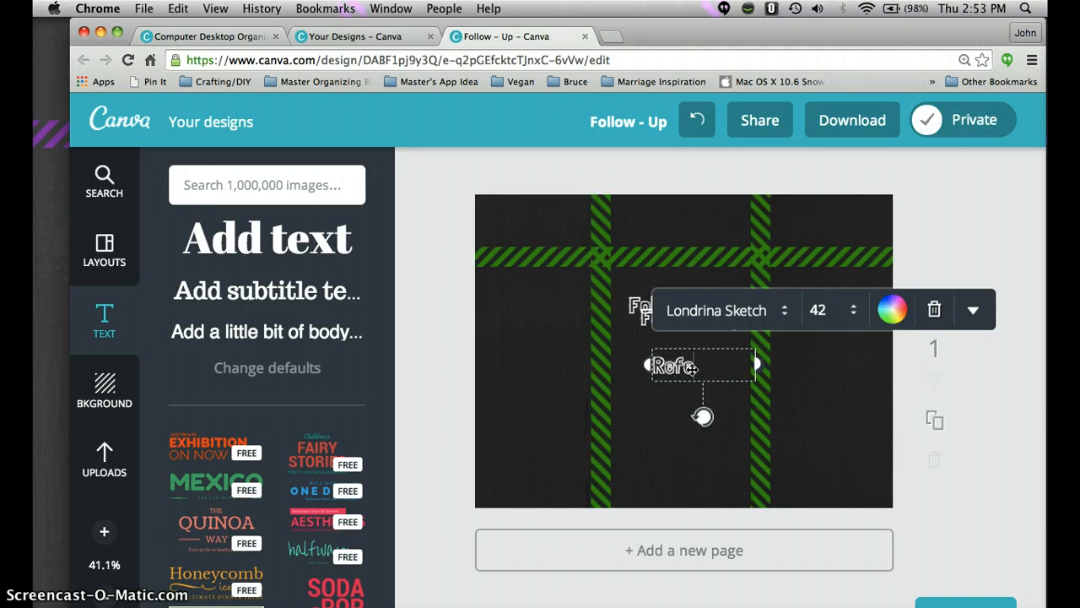
pyautogui.click(670, 388)
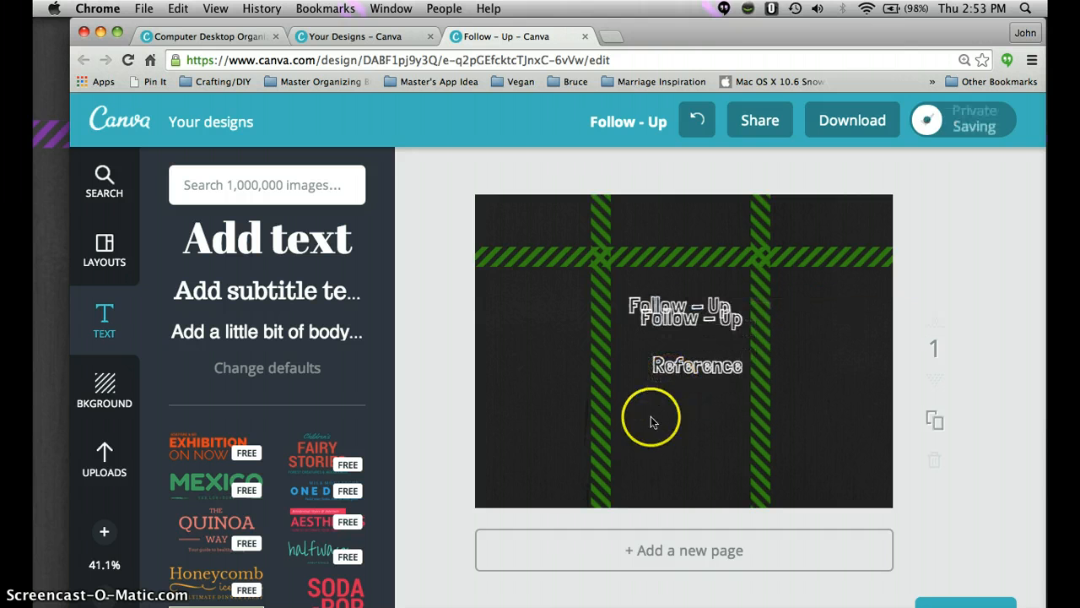
pyautogui.moveTo(699, 374); pyautogui.dragTo(832, 229)
# Move one "Follow - Up" heading above the horizontal line and change the other one to "To Do Today"
pyautogui.moveTo(678, 321); pyautogui.dragTo(670, 226)
pyautogui.click(667, 304)
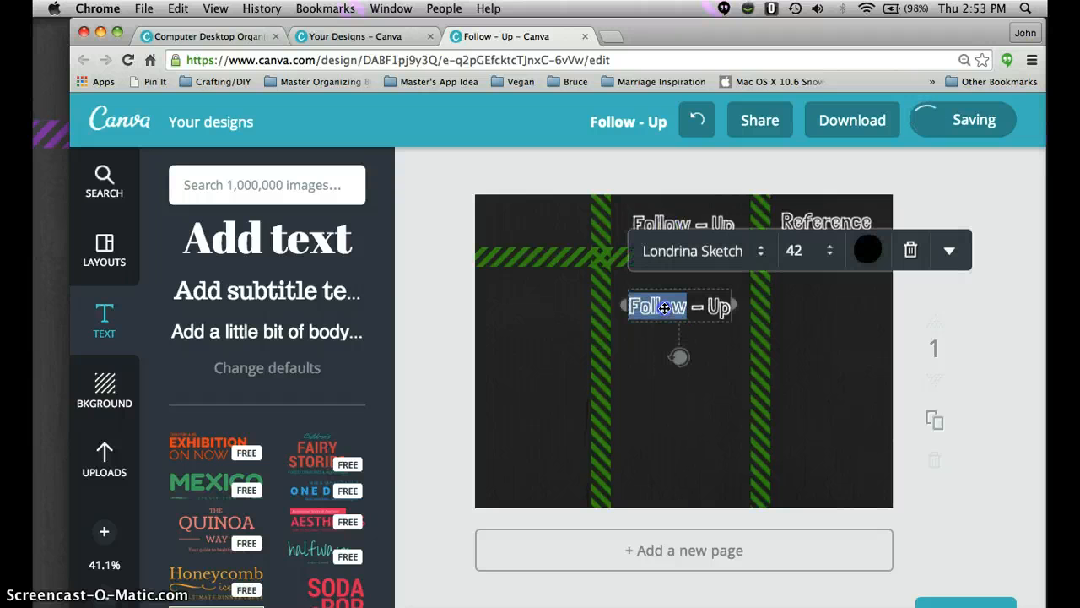
pyautogui.click(665, 308)
pyautogui.press('BackSpace')
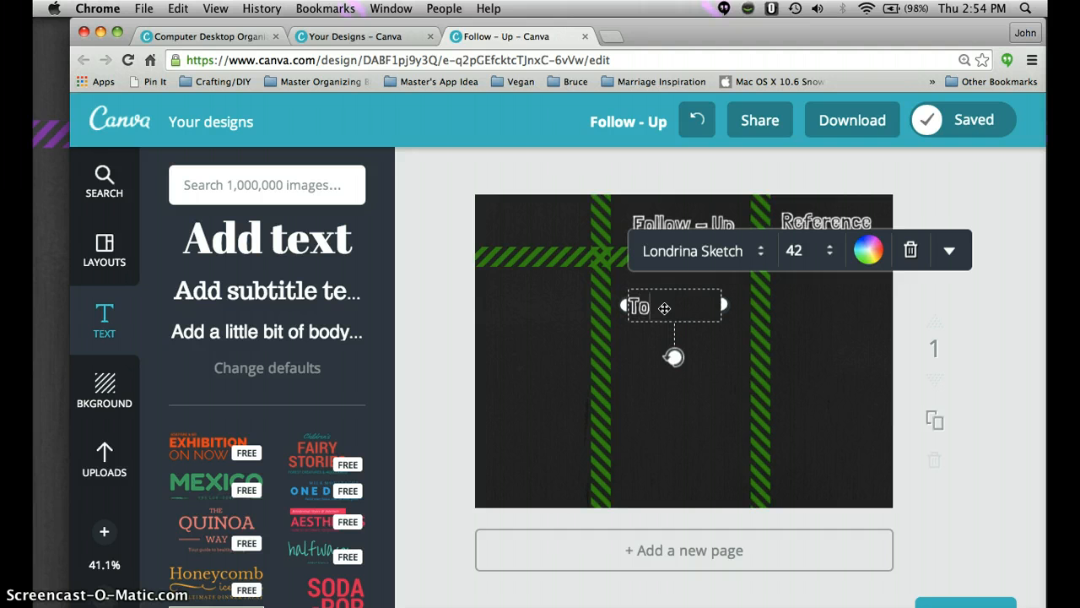
pyautogui.write('To Do Today')
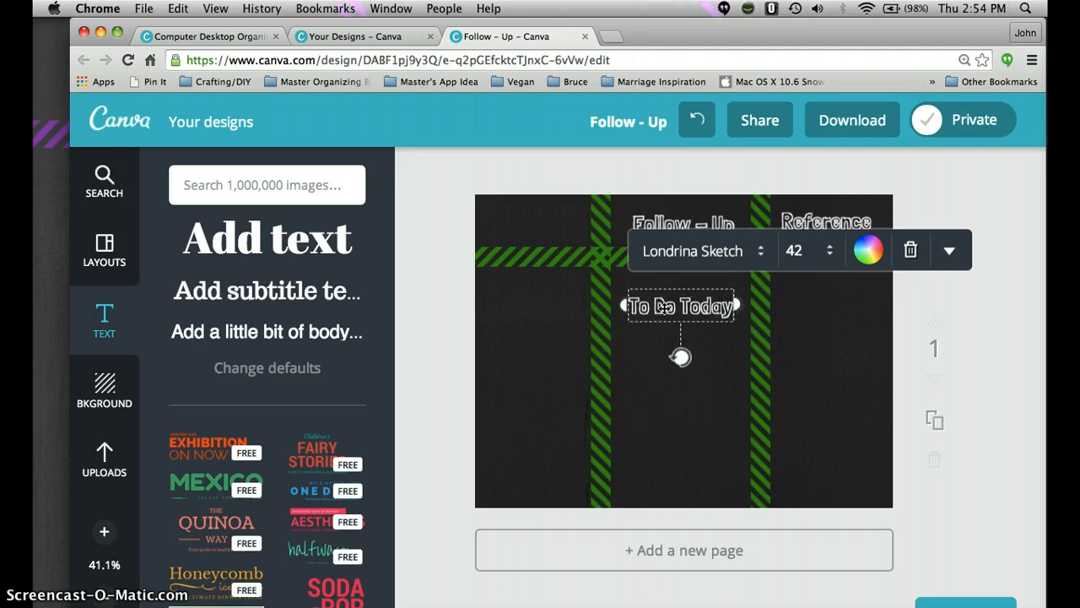
pyautogui.click(680, 354)
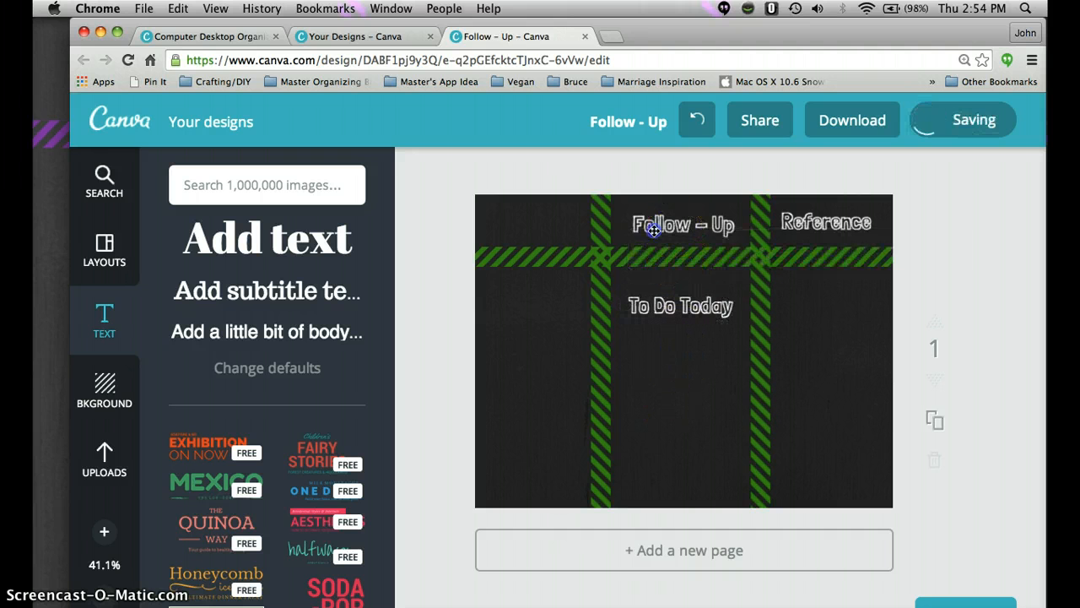
# Place "Follow - Up" and "To Do Today" in the left and middle column headers and shift the left vertical line slightly right
pyautogui.moveTo(676, 244); pyautogui.dragTo(525, 227)
pyautogui.moveTo(680, 306); pyautogui.dragTo(684, 223)
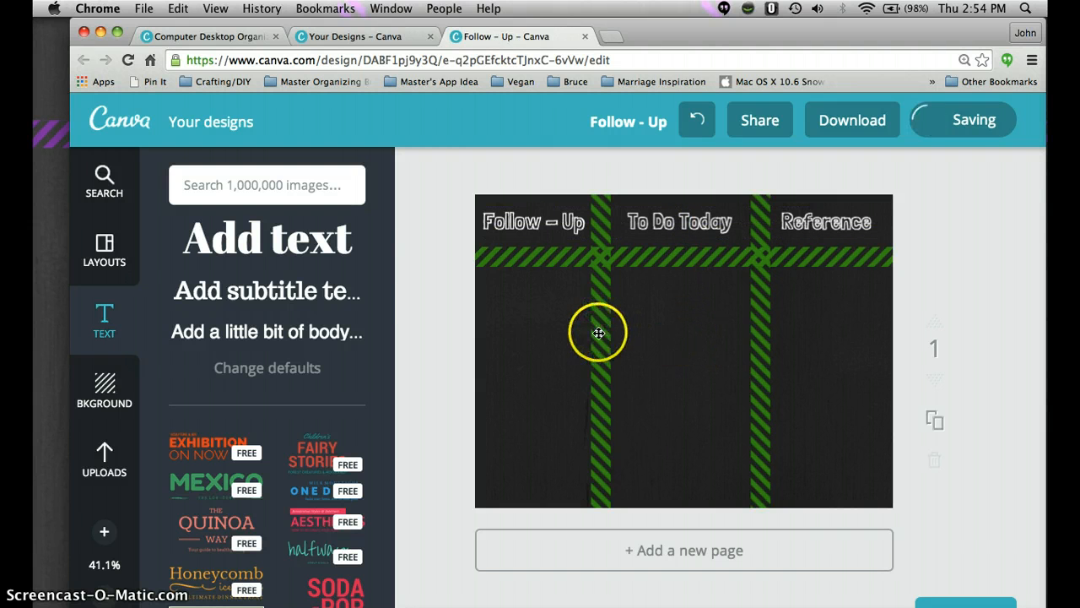
pyautogui.moveTo(603, 333); pyautogui.dragTo(604, 333)
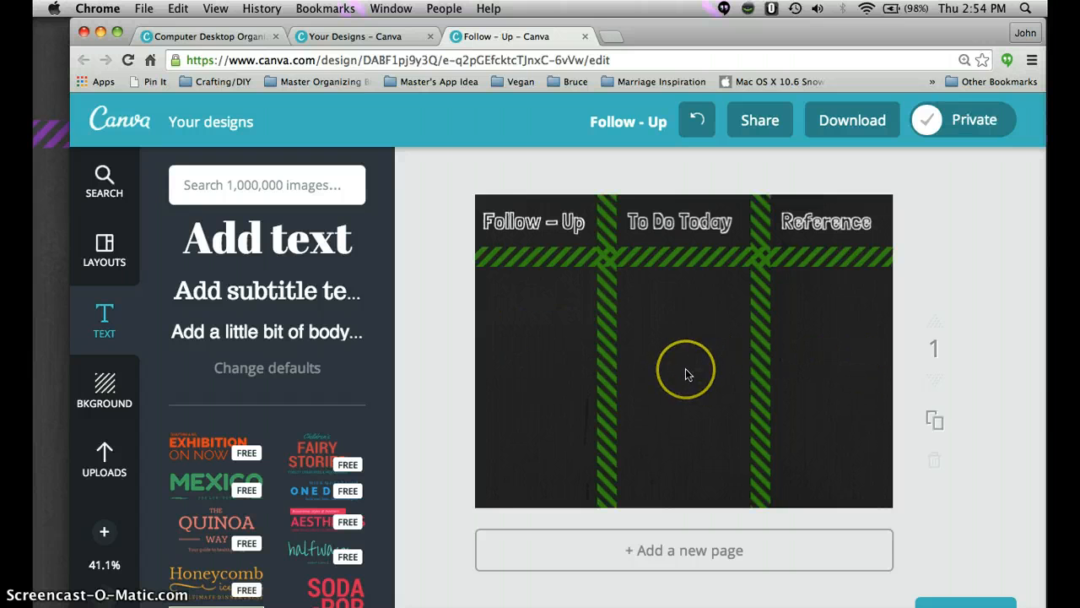
pyautogui.click(732, 349)
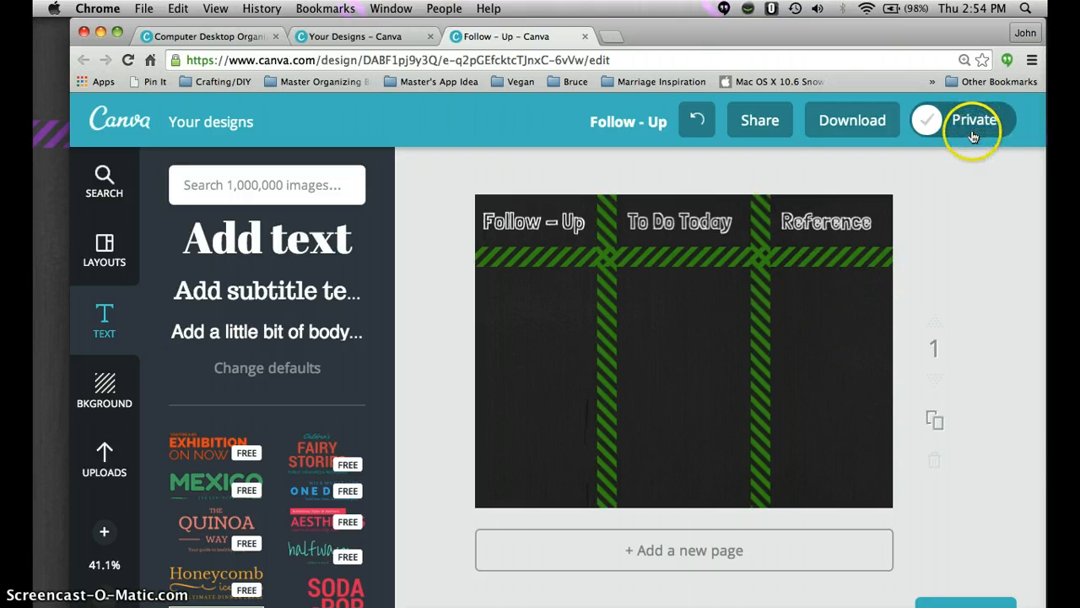
pyautogui.click(760, 426)
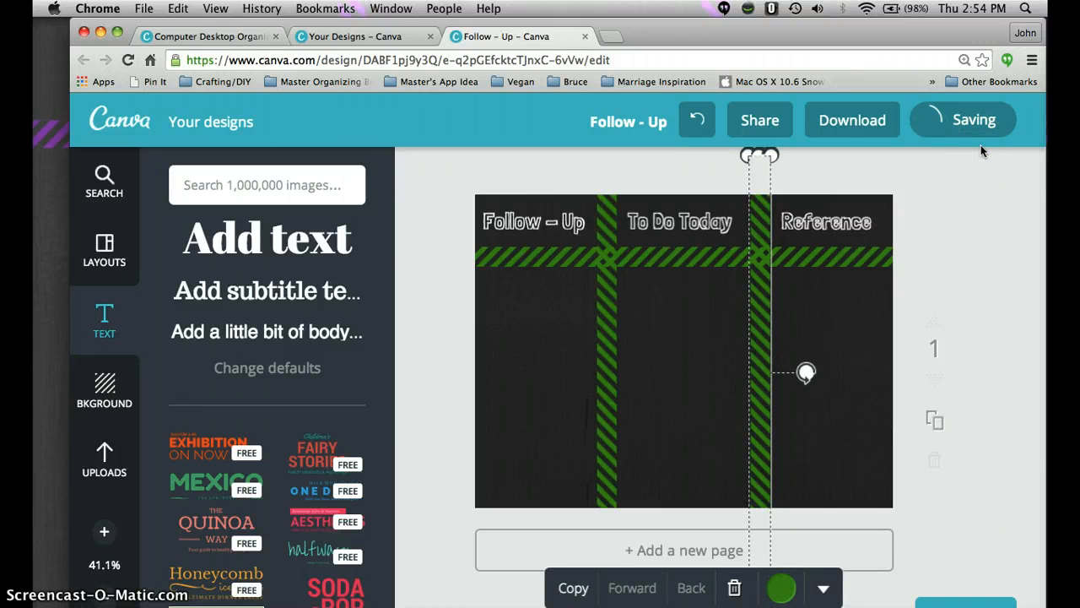
pyautogui.click(959, 183)
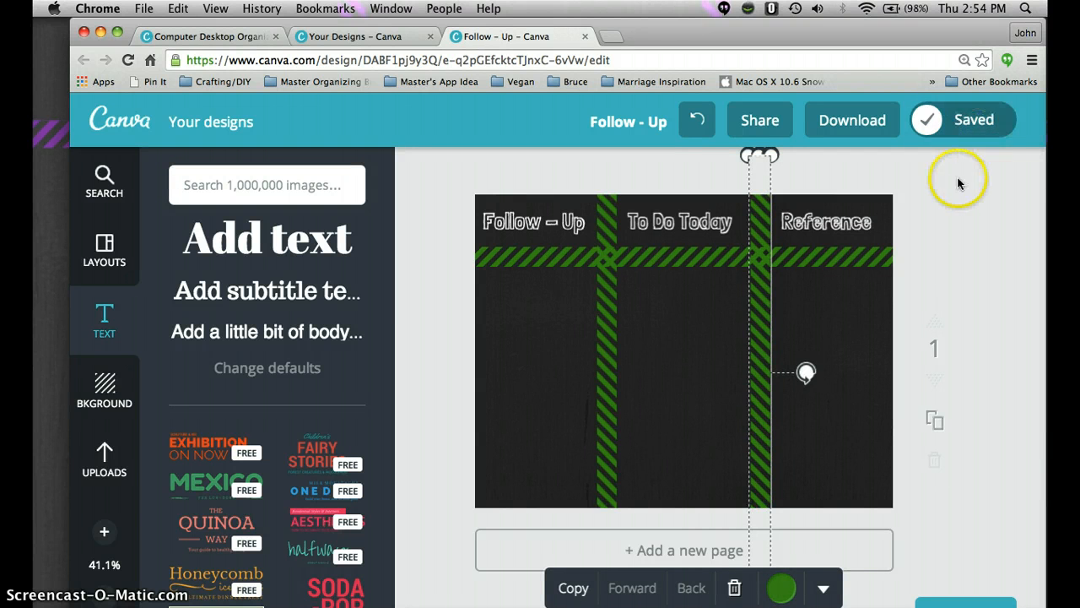
# Download the design as an image, check the downloaded file in Preview and return to the Canva design
pyautogui.click(860, 127)
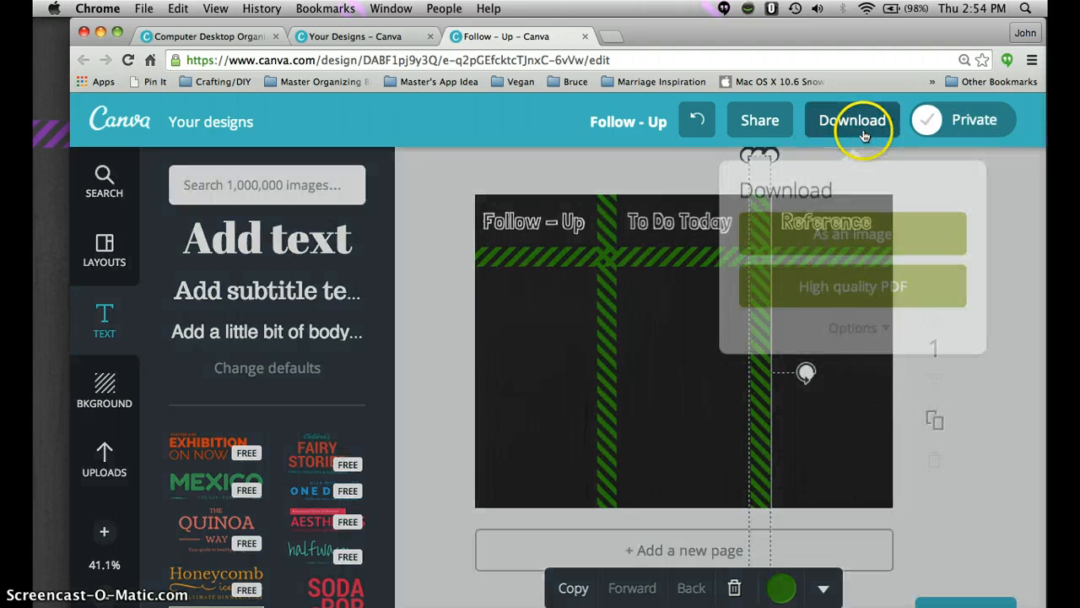
pyautogui.click(859, 233)
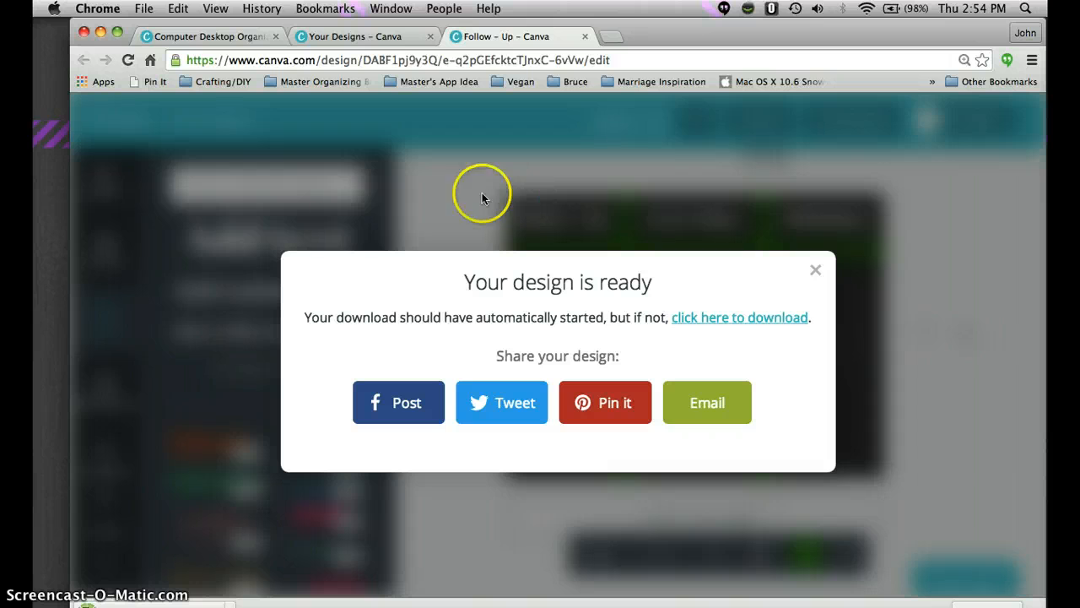
pyautogui.click(200, 604)
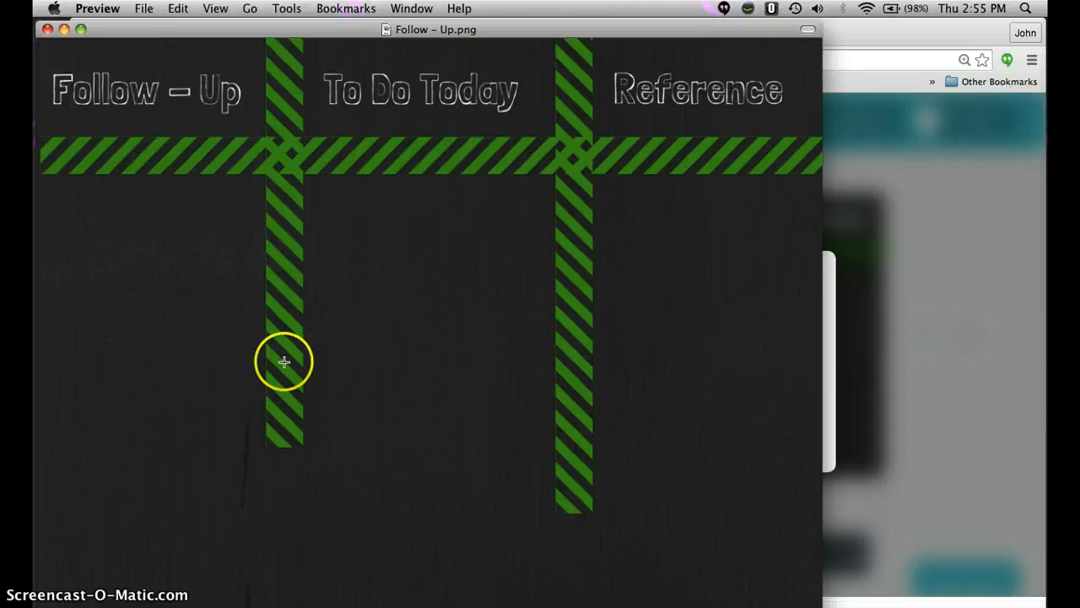
pyautogui.click(48, 30)
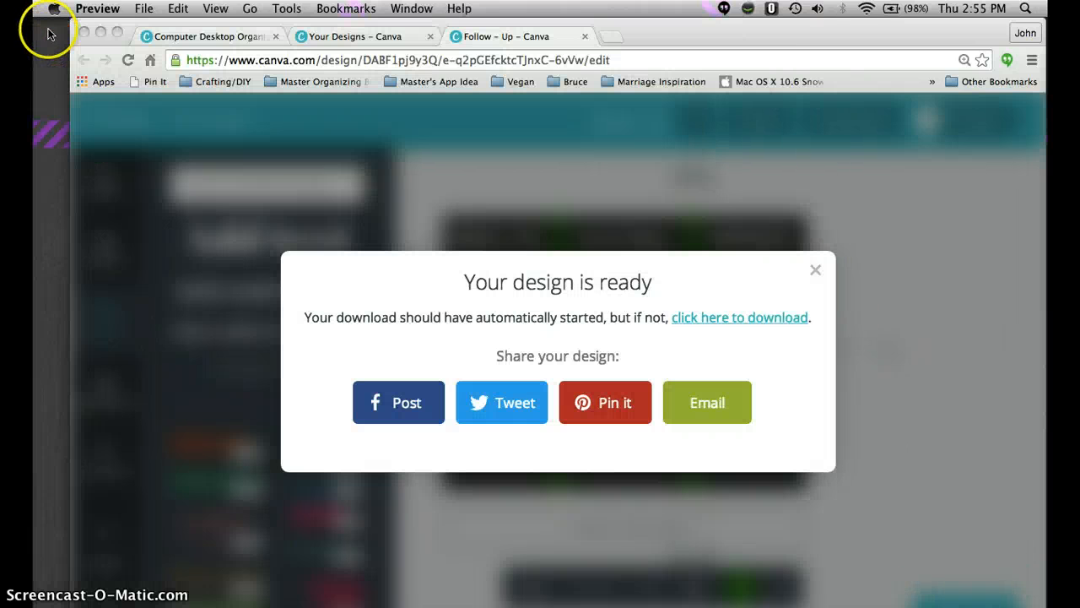
pyautogui.click(814, 271)
pyautogui.click(813, 272)
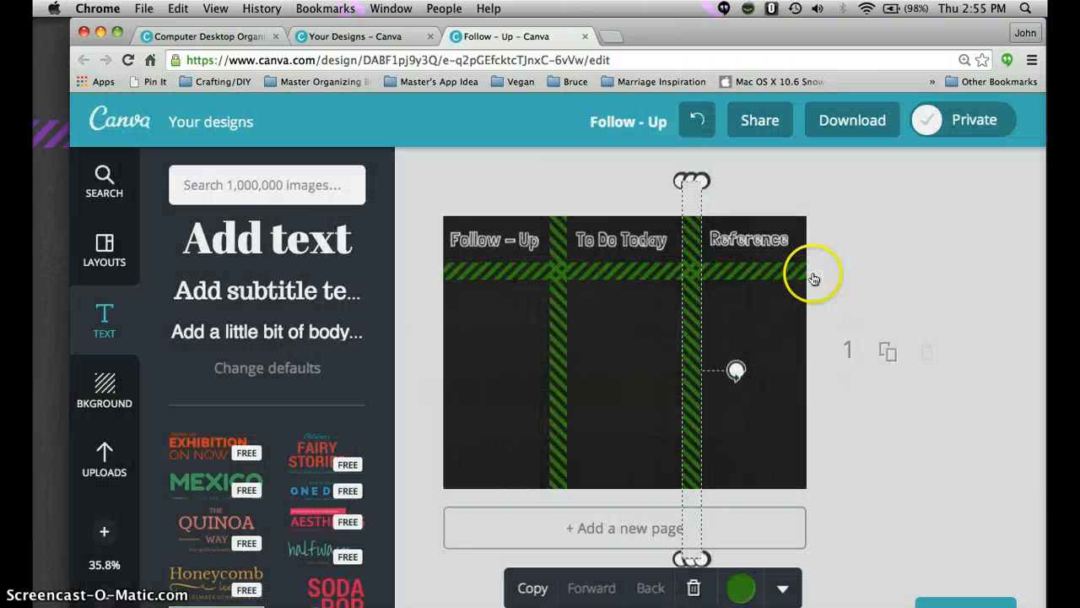
# Enlarge the left and right vertical striped lines slightly by extending them past the page's lower edge
pyautogui.click(562, 403)
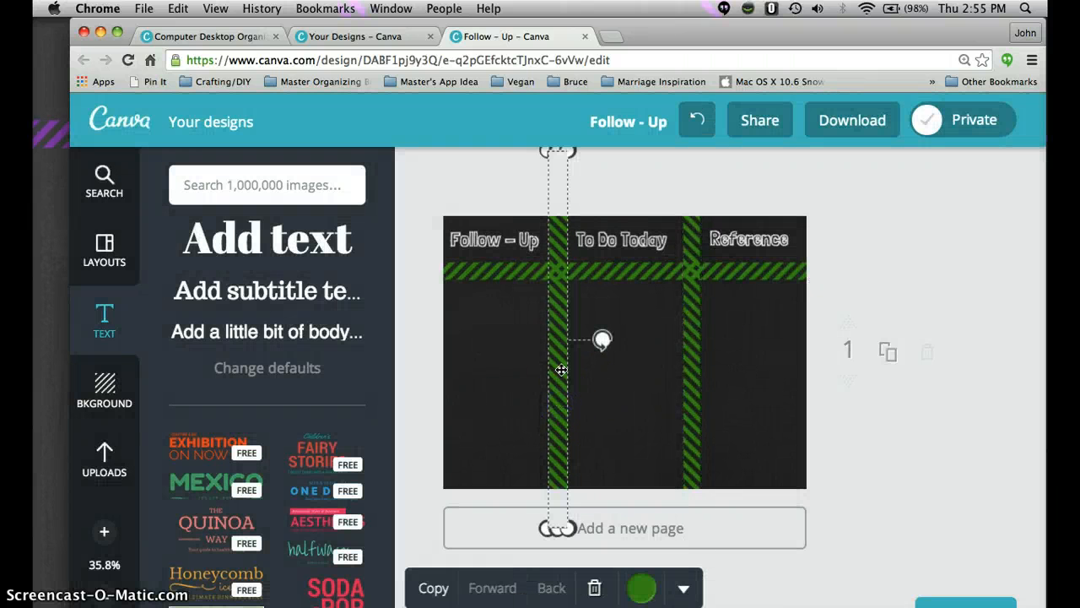
pyautogui.moveTo(567, 529); pyautogui.dragTo(573, 592)
pyautogui.click(695, 455)
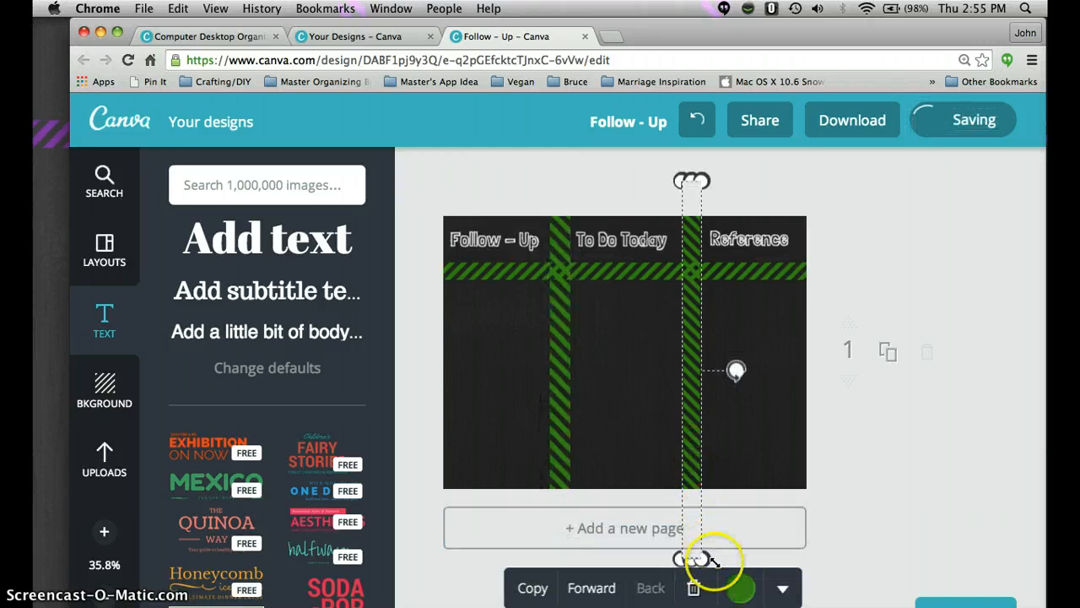
pyautogui.moveTo(712, 562); pyautogui.dragTo(713, 607)
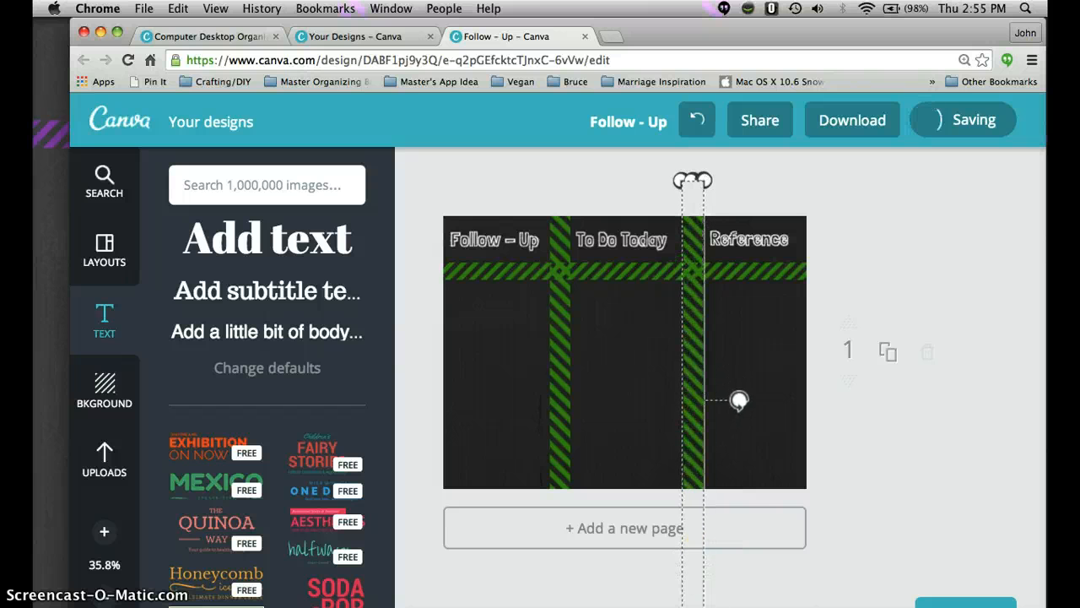
# Shift the horizontal striped line slightly down and lower the "Follow - Up", "To Do Today" and "Reference" headings to match
pyautogui.moveTo(620, 273); pyautogui.dragTo(620, 282)
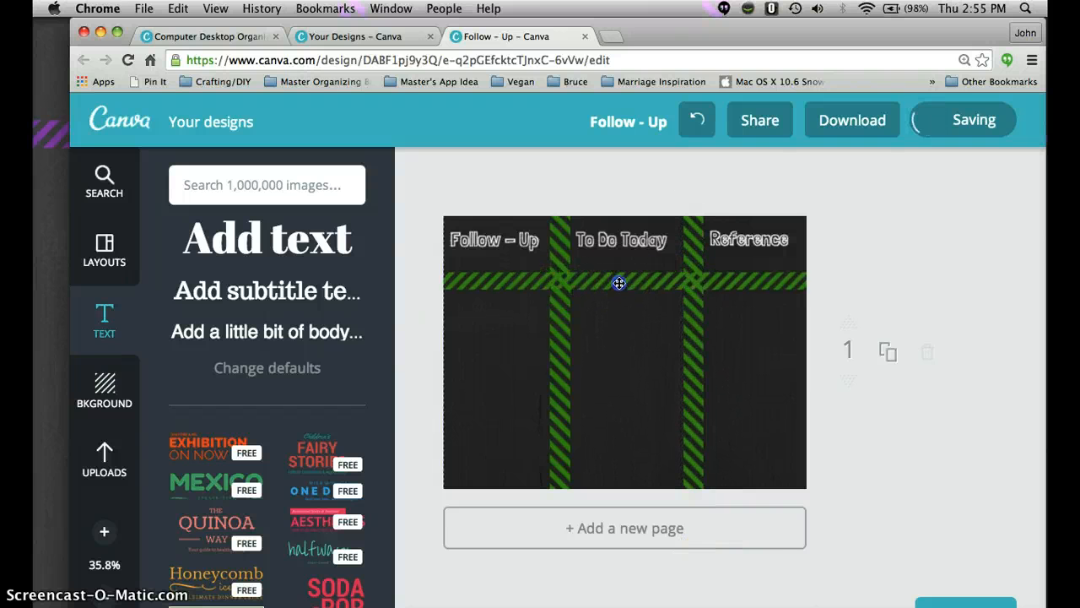
pyautogui.moveTo(500, 236); pyautogui.dragTo(506, 246)
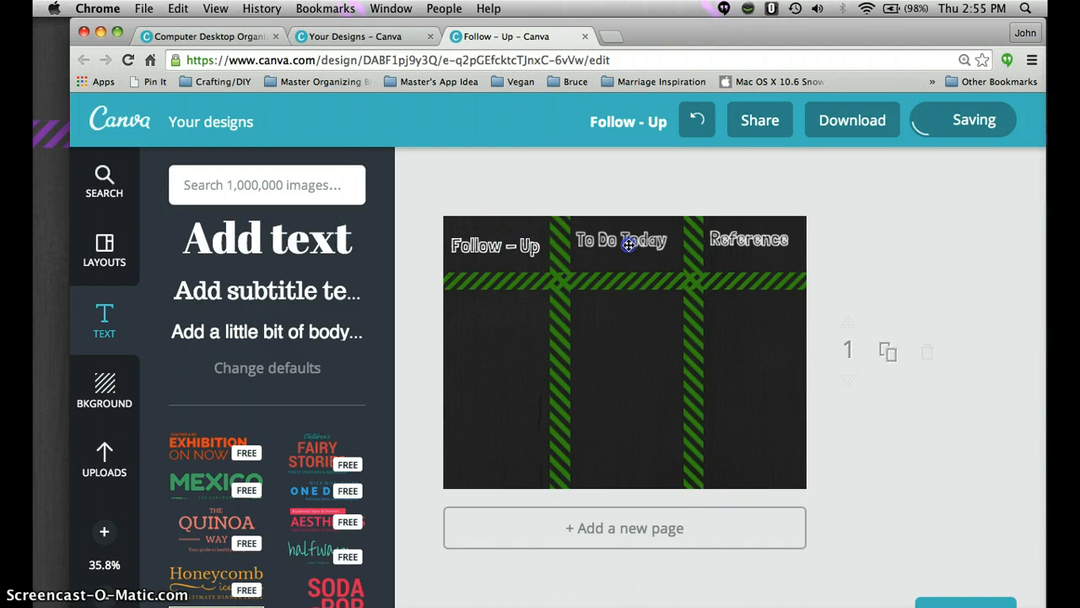
pyautogui.moveTo(629, 245); pyautogui.dragTo(629, 247)
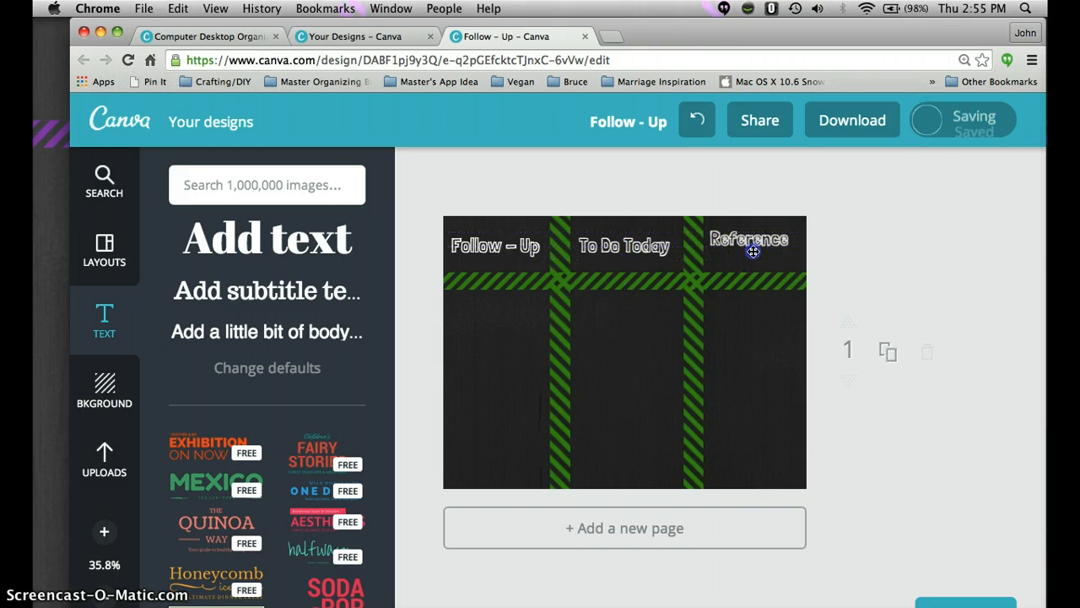
pyautogui.moveTo(754, 247); pyautogui.dragTo(754, 253)
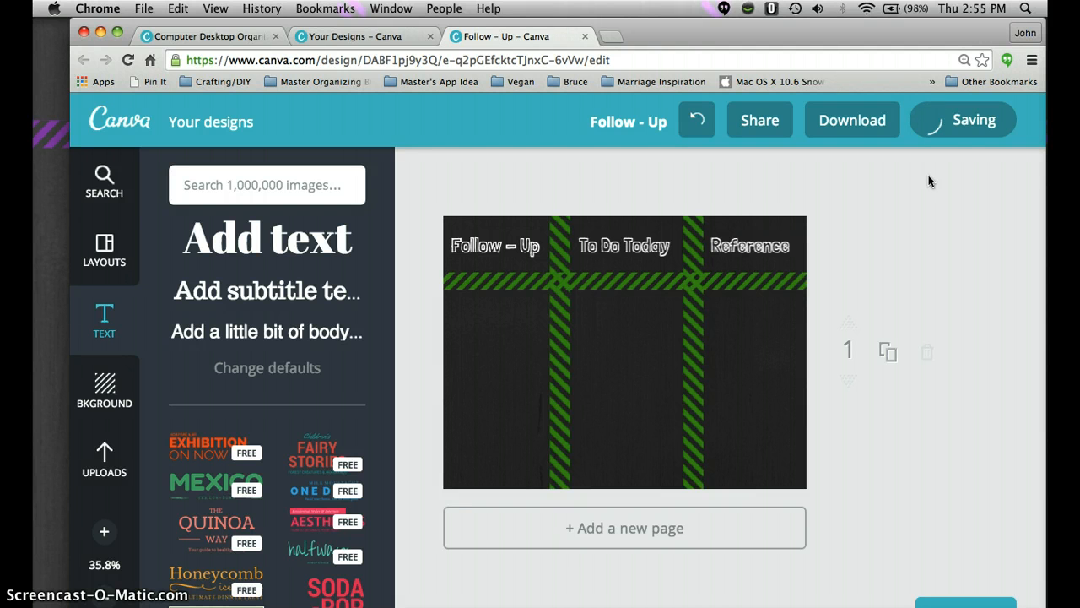
# Download the adjusted design as an image, inspect the file in Preview and return to the Canva design
pyautogui.click(867, 127)
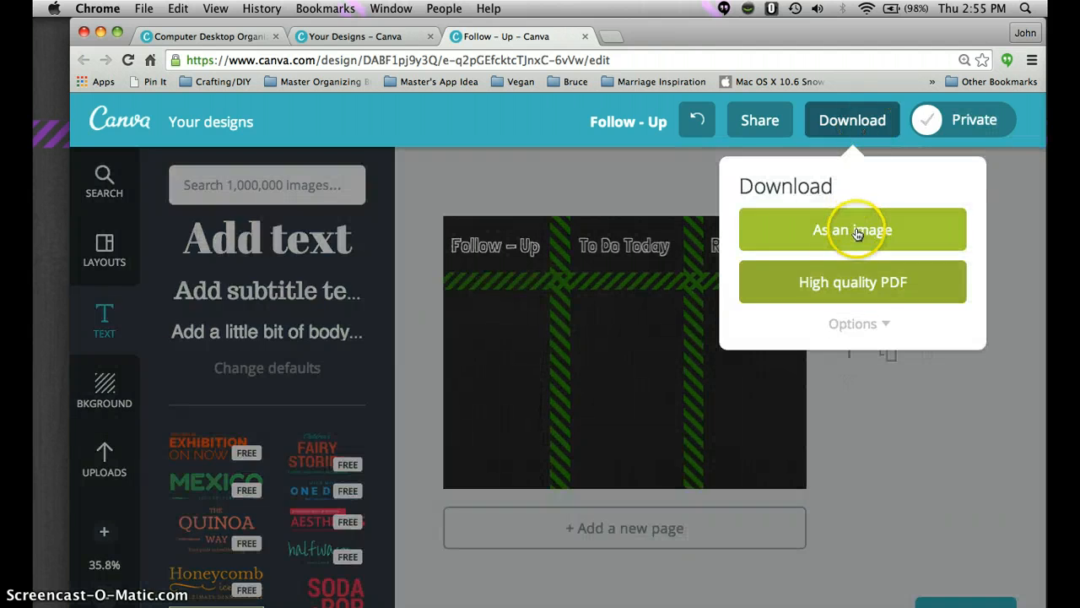
pyautogui.click(856, 230)
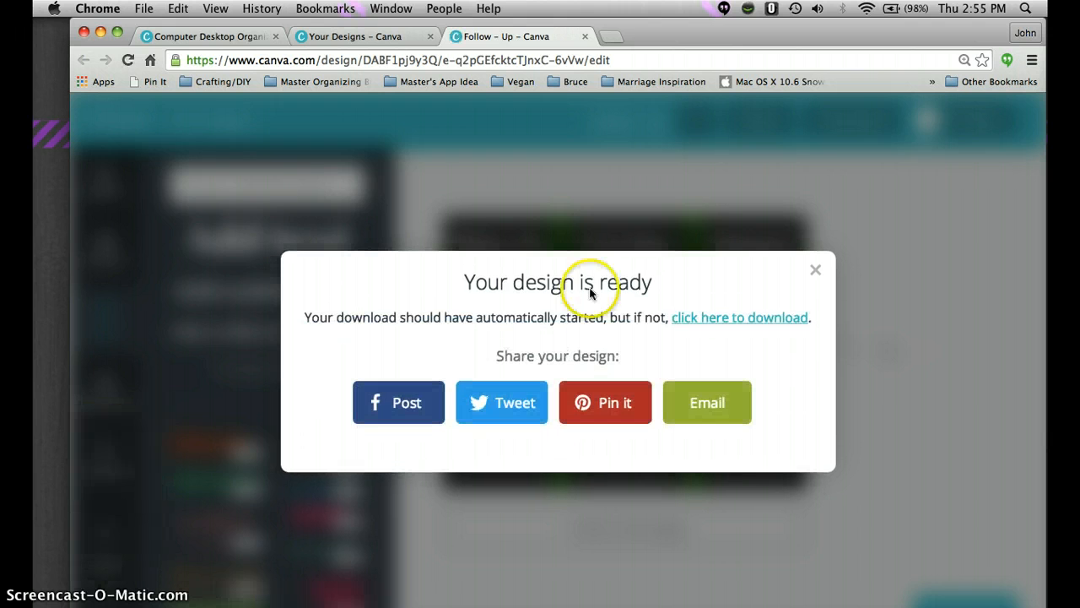
pyautogui.click(208, 605)
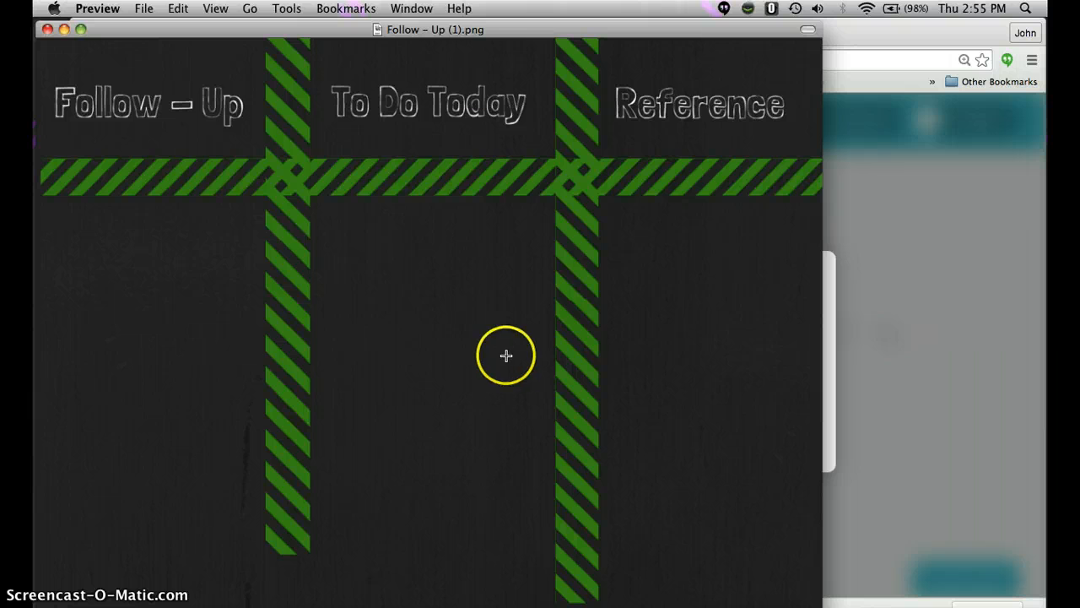
pyautogui.click(47, 32)
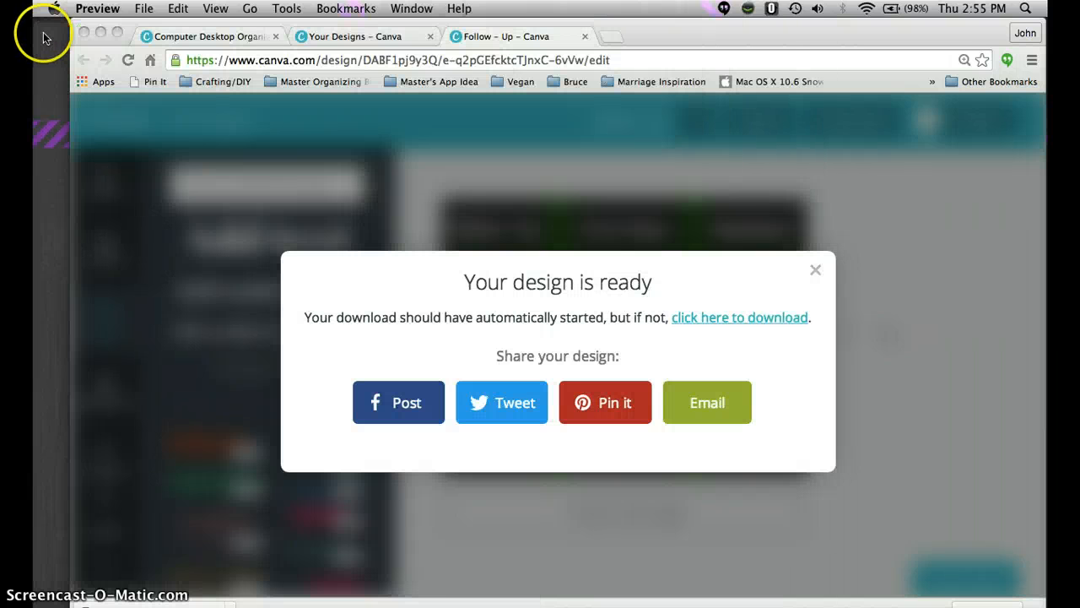
pyautogui.click(815, 270)
pyautogui.click(815, 270)
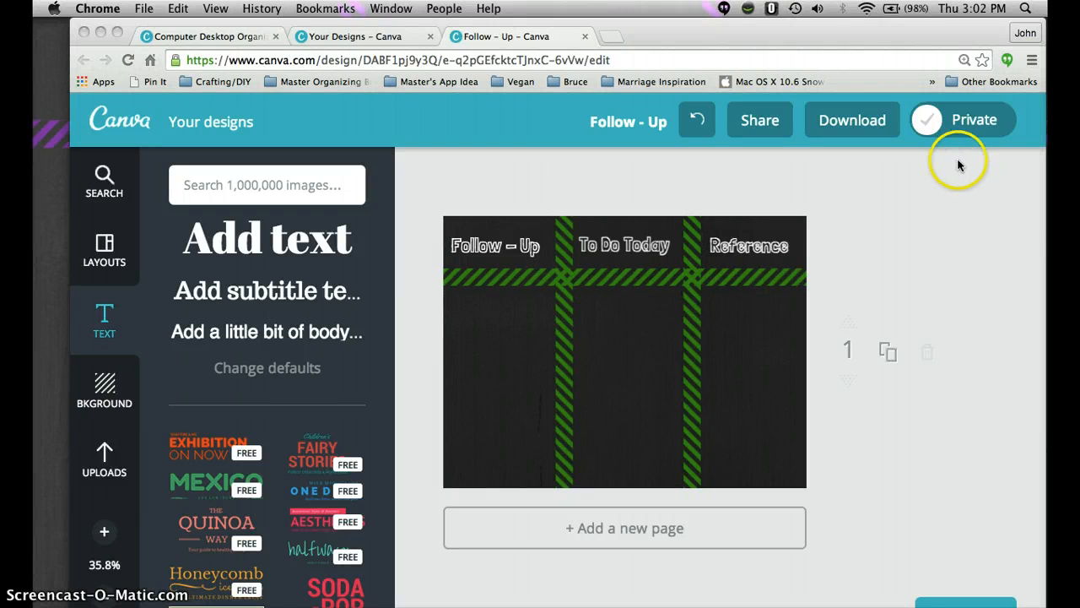
# Nudge the horizontal striped line slightly down, away from the column headings, and deselect it
pyautogui.click(746, 274)
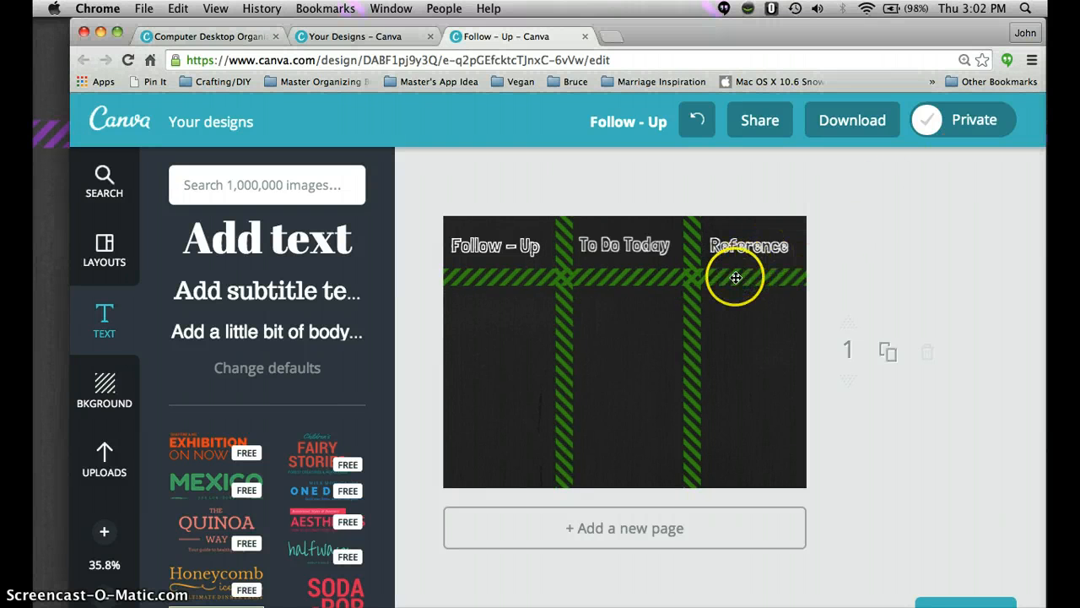
pyautogui.click(736, 278)
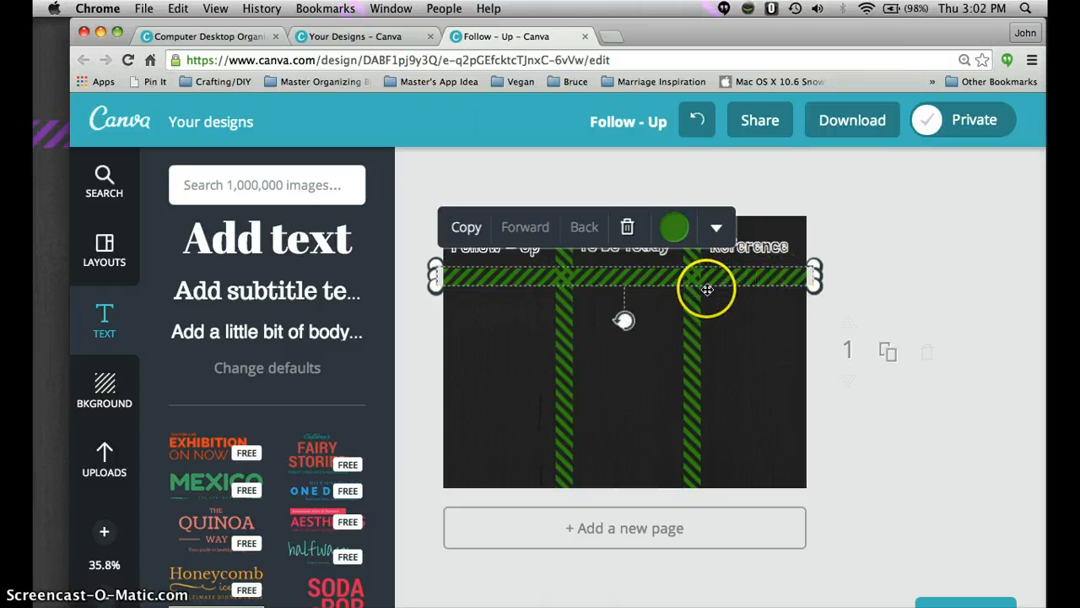
pyautogui.moveTo(710, 288); pyautogui.dragTo(709, 289)
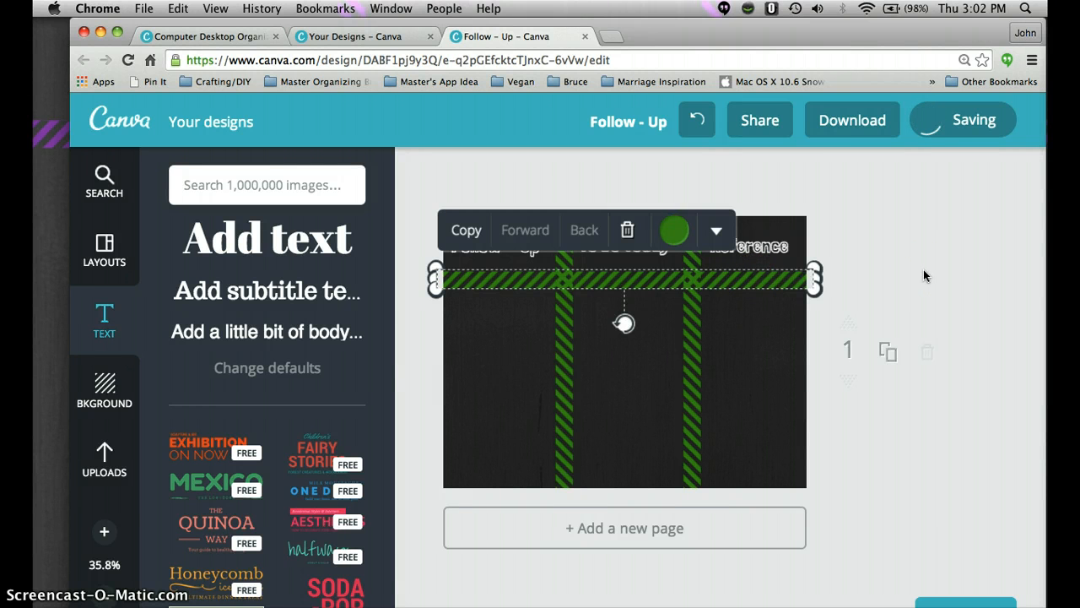
pyautogui.click(900, 245)
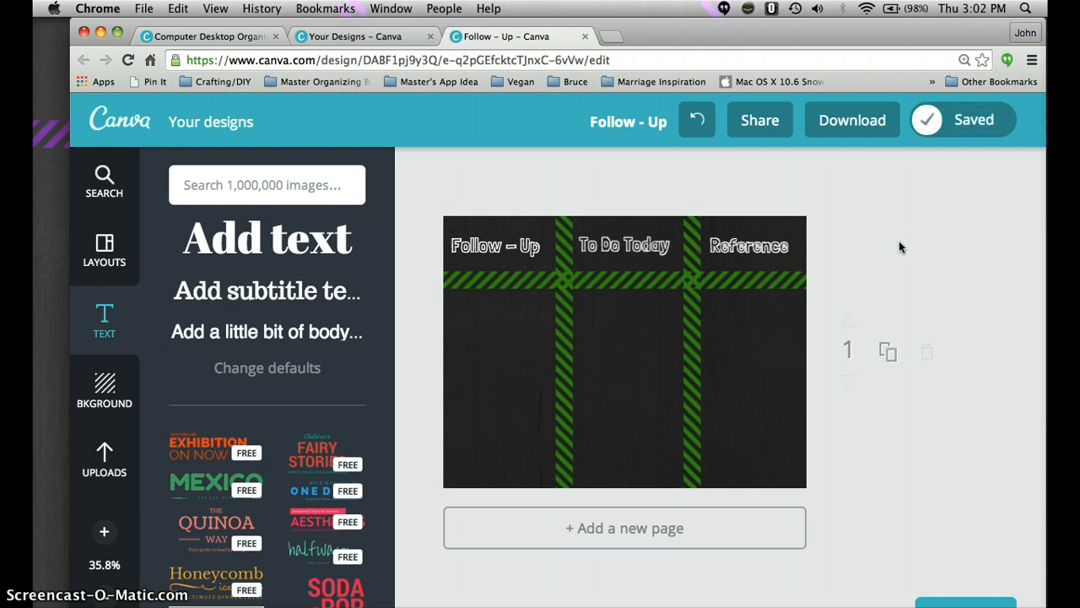
# Download the revised wallpaper as an image and open the downloaded file in Preview
pyautogui.click(851, 125)
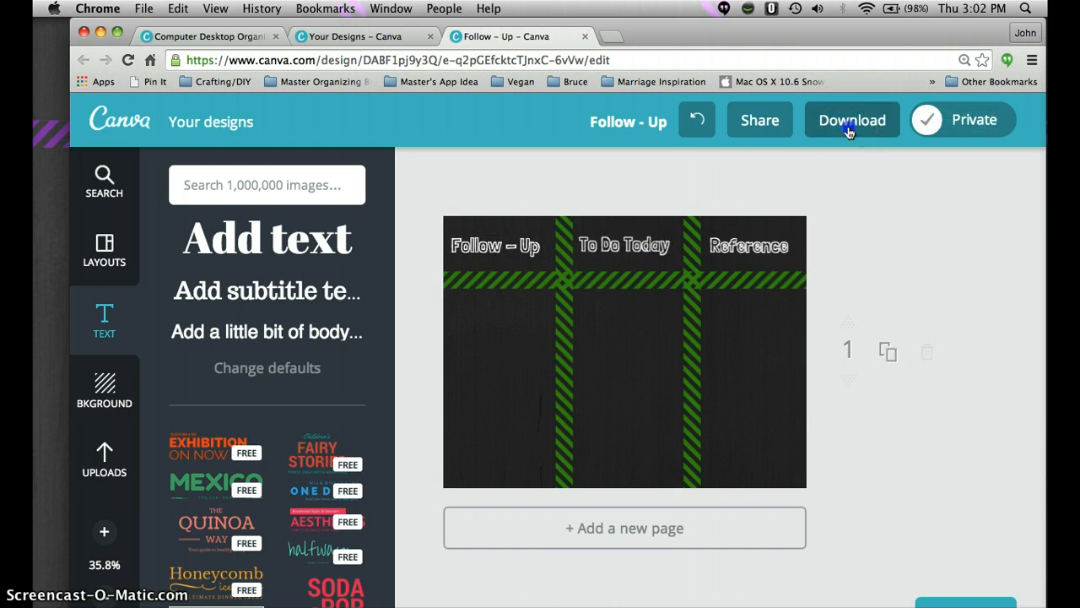
pyautogui.click(834, 234)
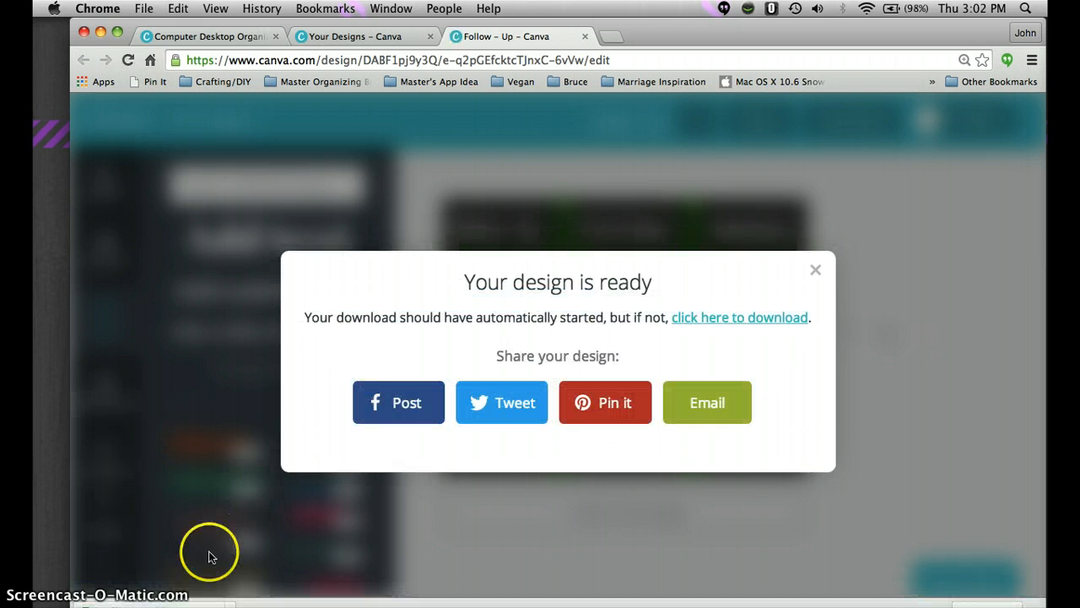
pyautogui.click(189, 601)
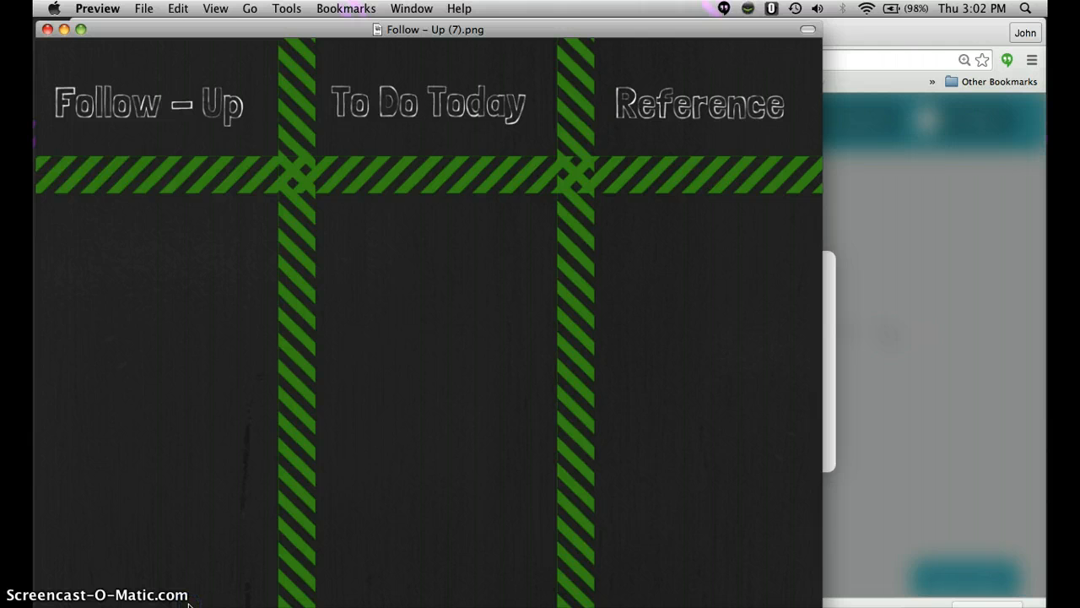
pyautogui.click(258, 347)
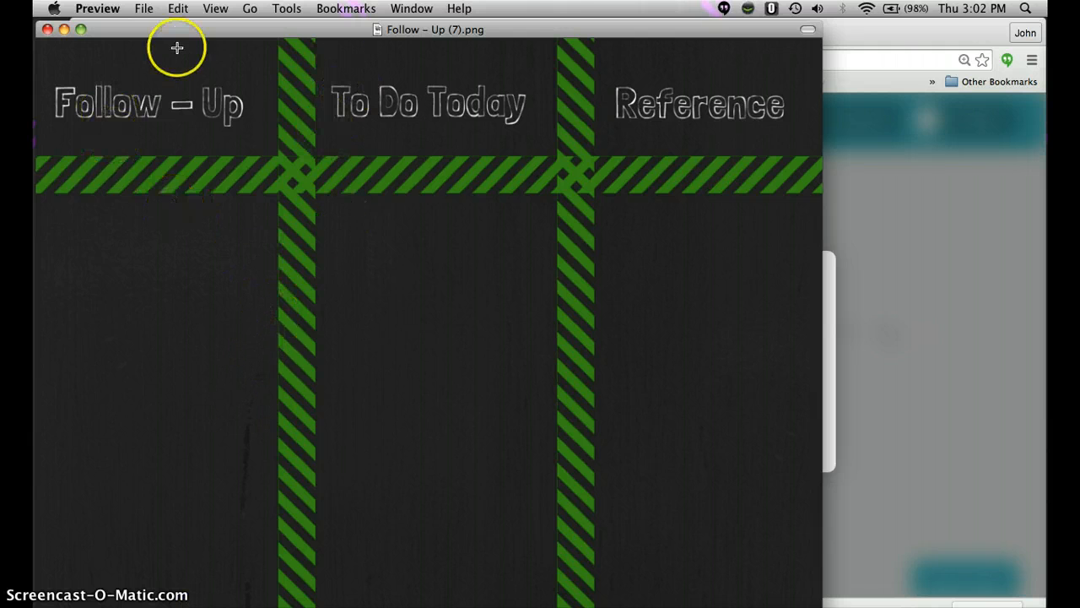
# Start saving a copy of the downloaded image and choose the Desktop folder as its destination
pyautogui.click(140, 9)
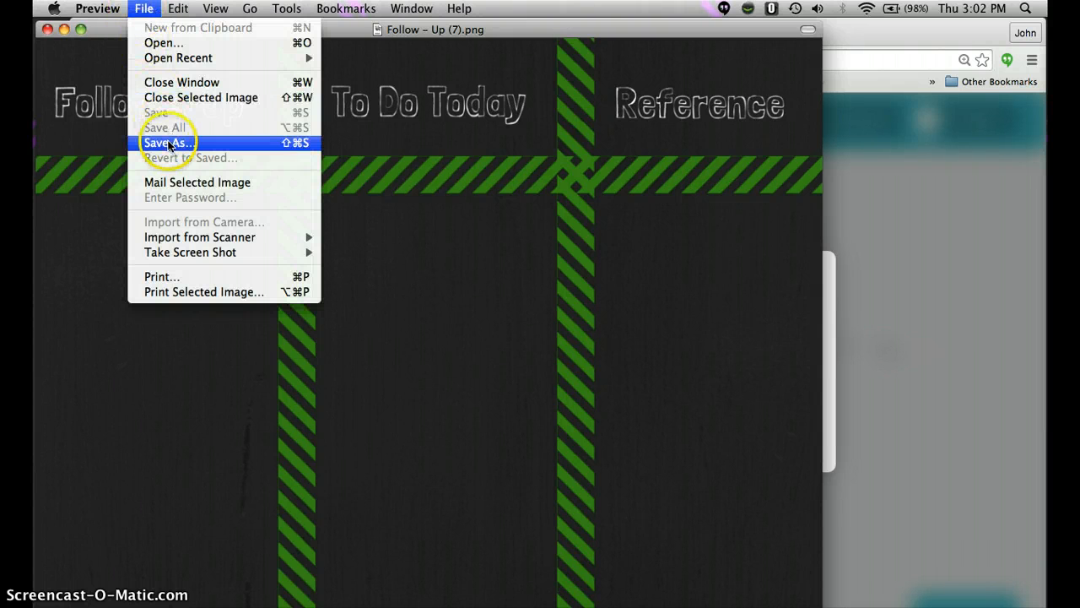
pyautogui.click(169, 142)
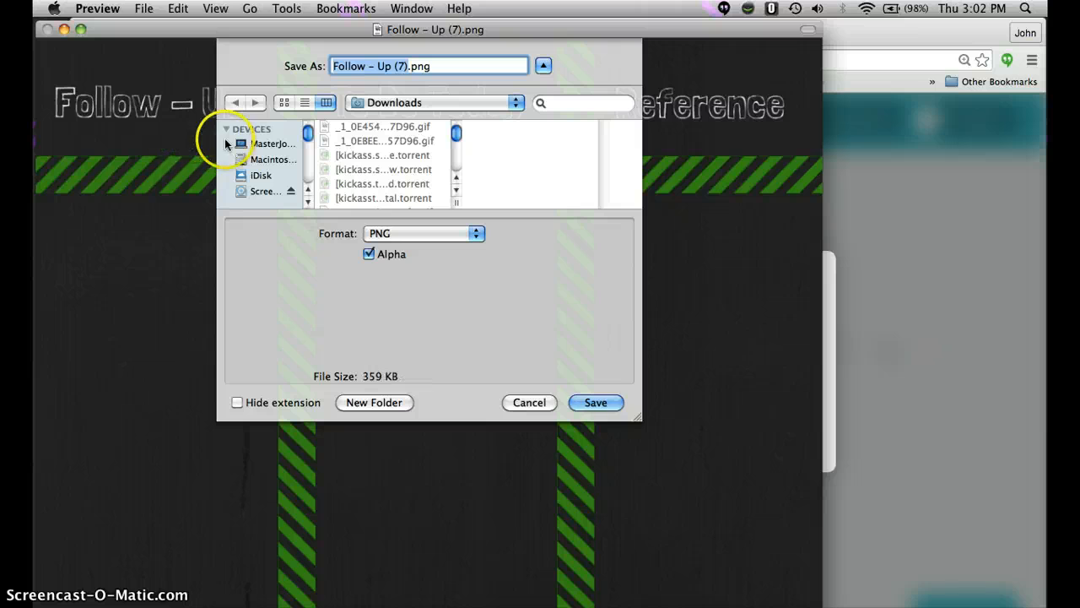
pyautogui.click(308, 203)
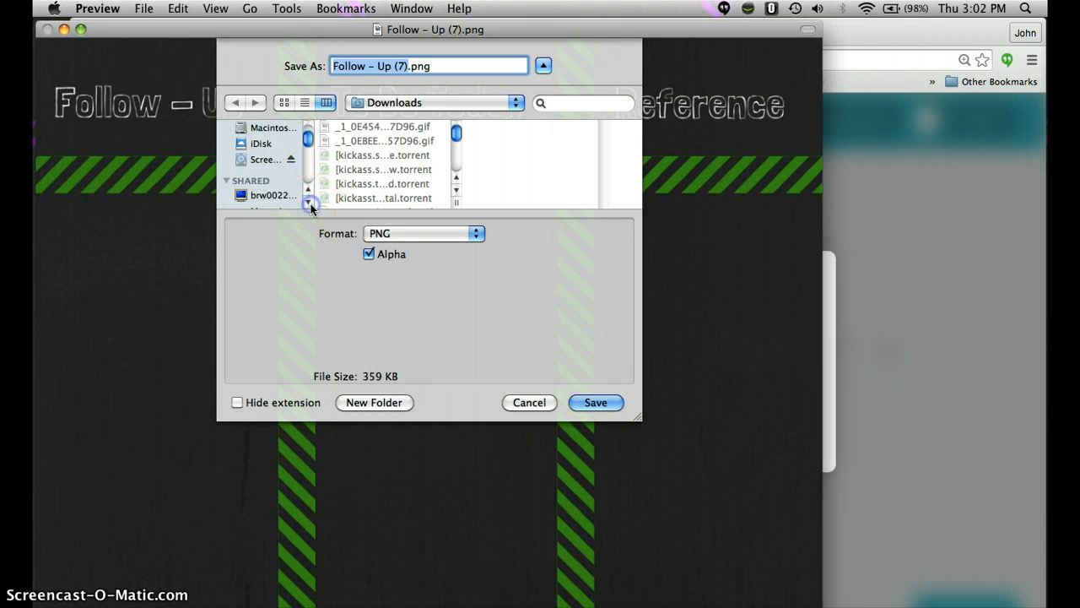
pyautogui.click(308, 204)
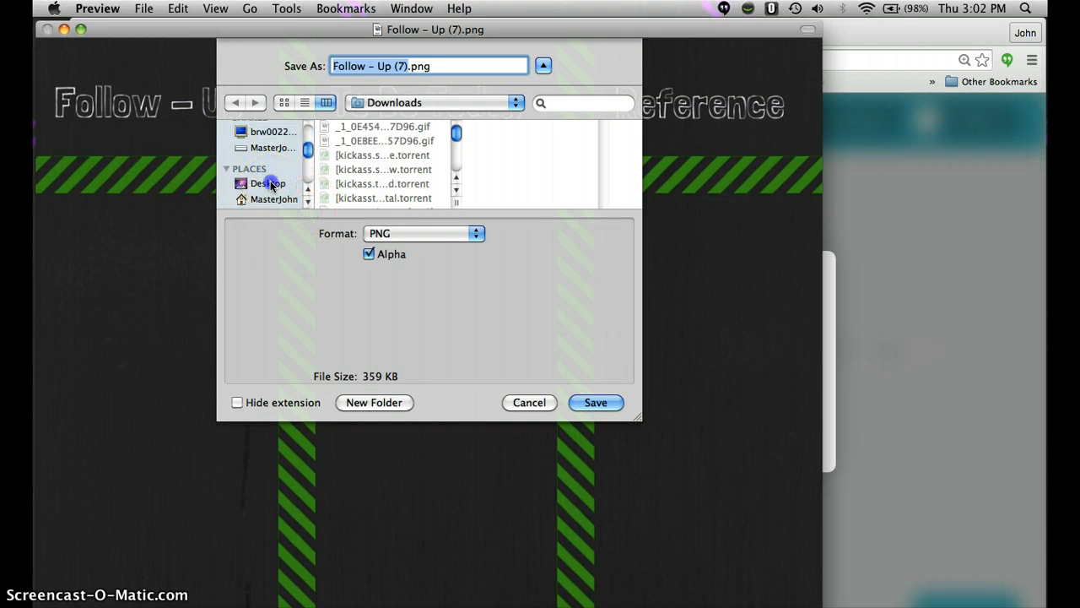
pyautogui.click(291, 184)
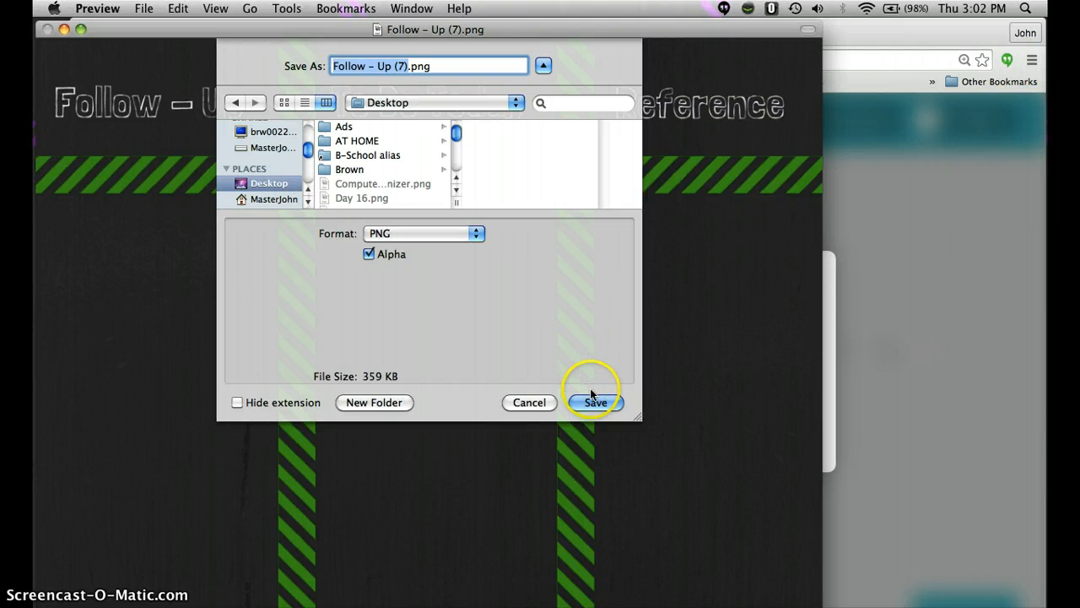
# Name the copy "Desktop Organizer.png", save it in PNG format and close the image
pyautogui.click(405, 66)
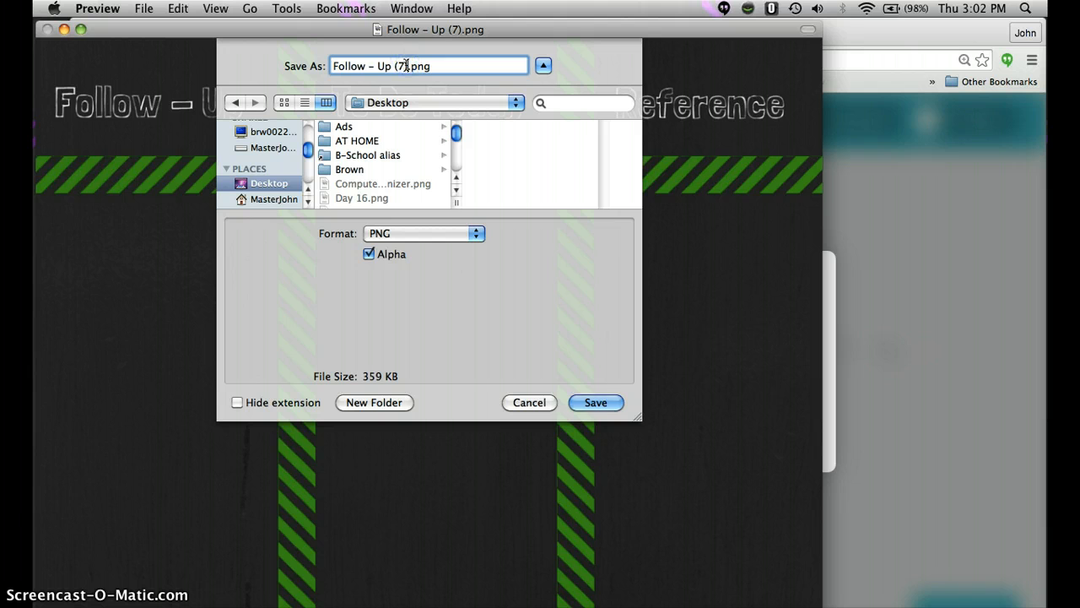
pyautogui.press('BackSpace')
pyautogui.press('BackSpace')
pyautogui.press('BackSpace')
pyautogui.press('BackSpace')
pyautogui.press('BackSpace')
pyautogui.press('BackSpace')
pyautogui.press('BackSpace')
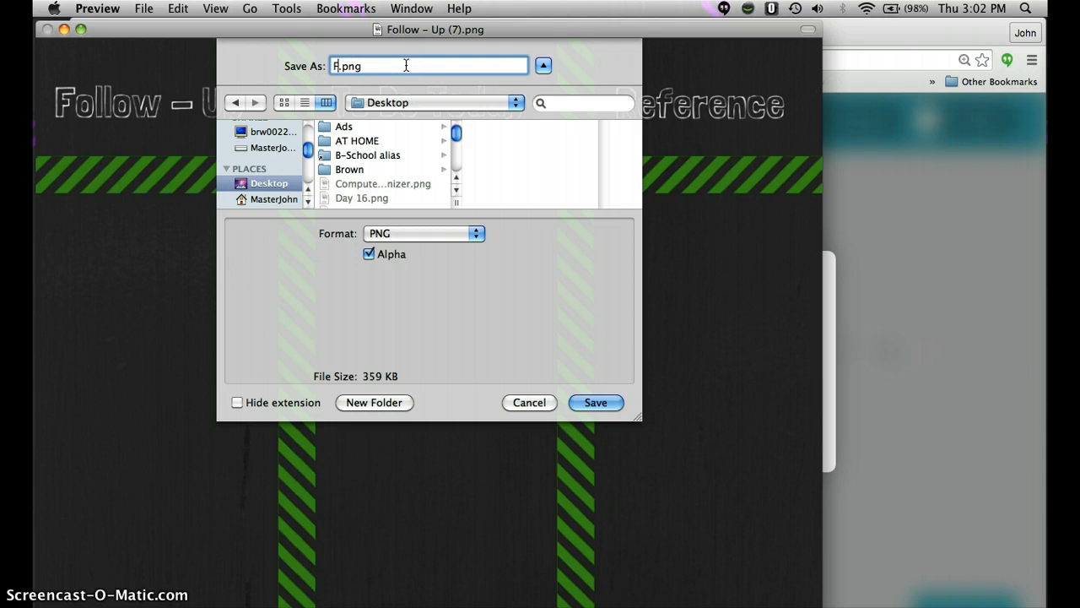
pyautogui.press('BackSpace')
pyautogui.write('Desktop Organizer')
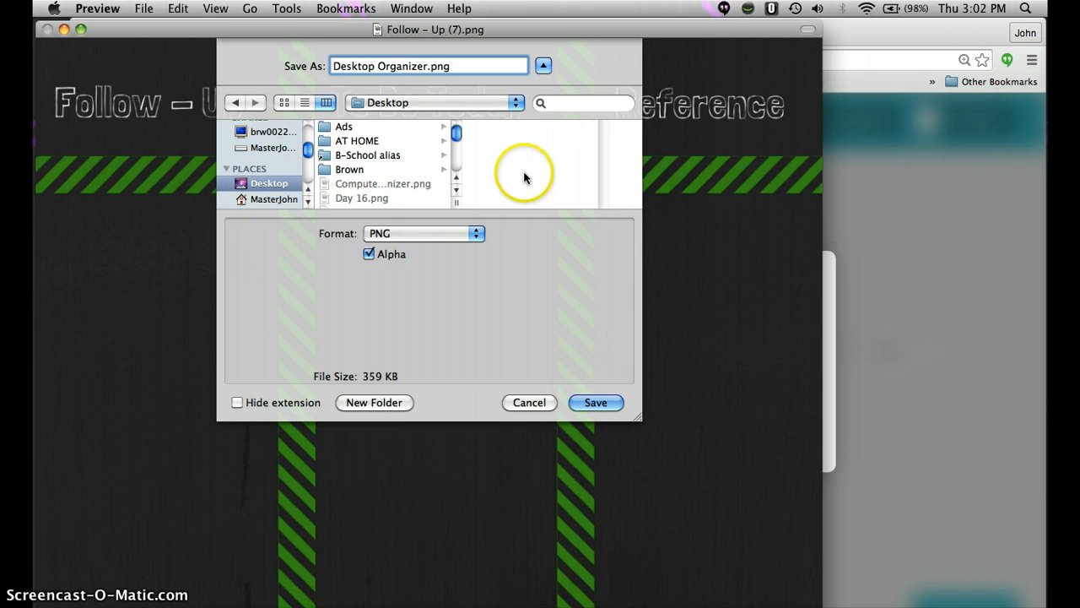
pyautogui.click(596, 403)
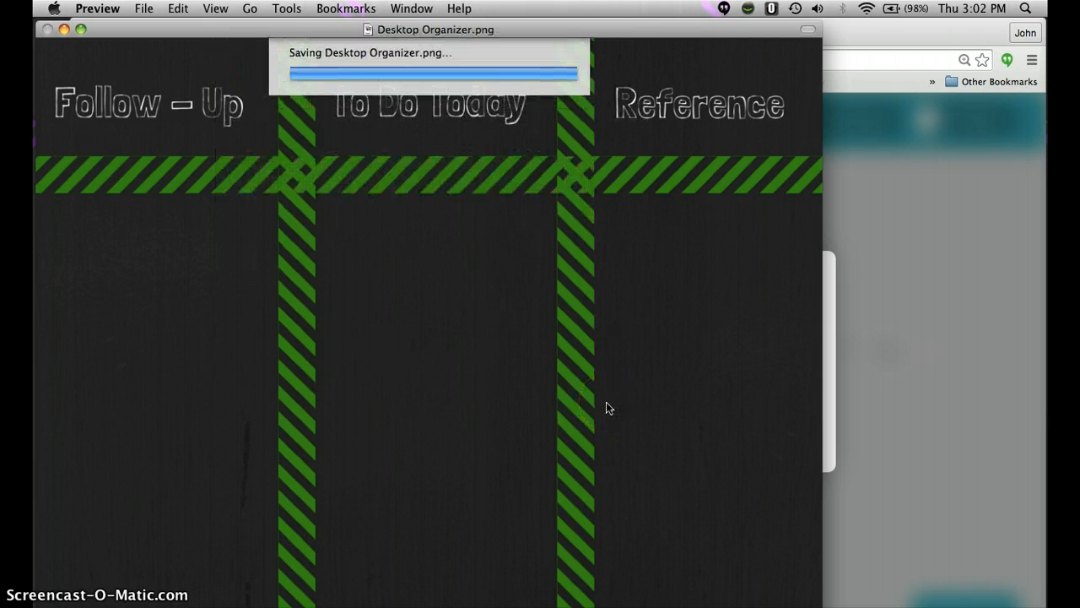
pyautogui.click(48, 29)
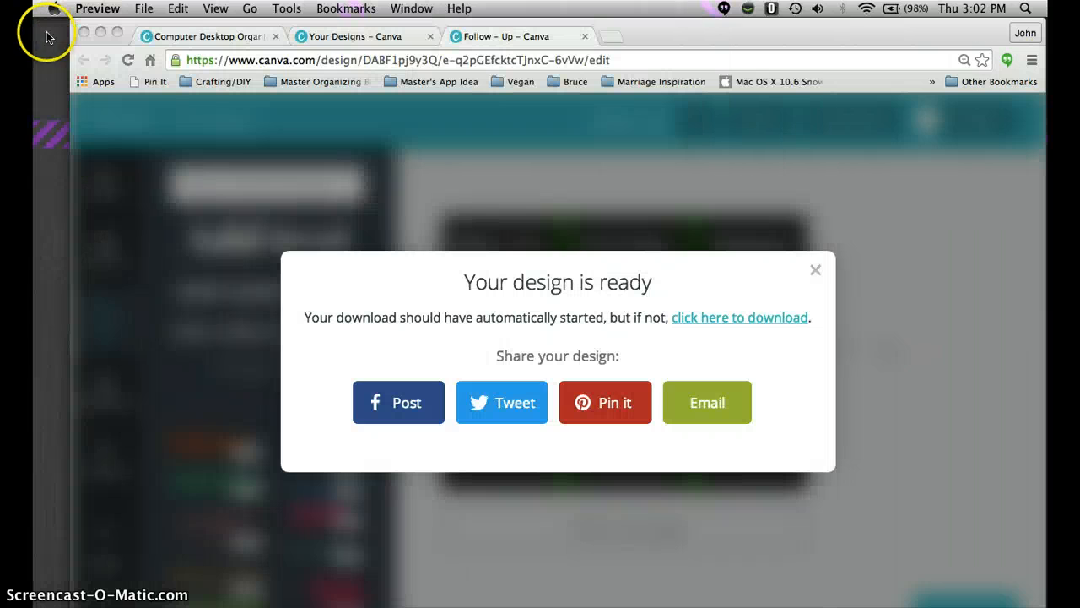
# Reveal the desktop and set the green Desktop Organizer image as its background picture in System Preferences
pyautogui.click(101, 31)
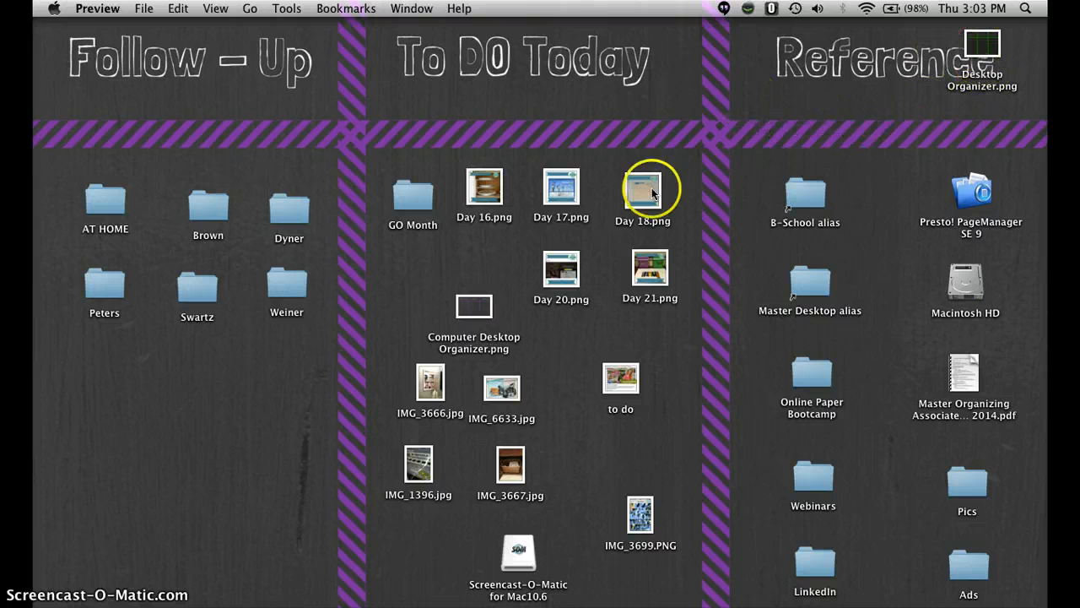
pyautogui.click(53, 8)
pyautogui.click(73, 82)
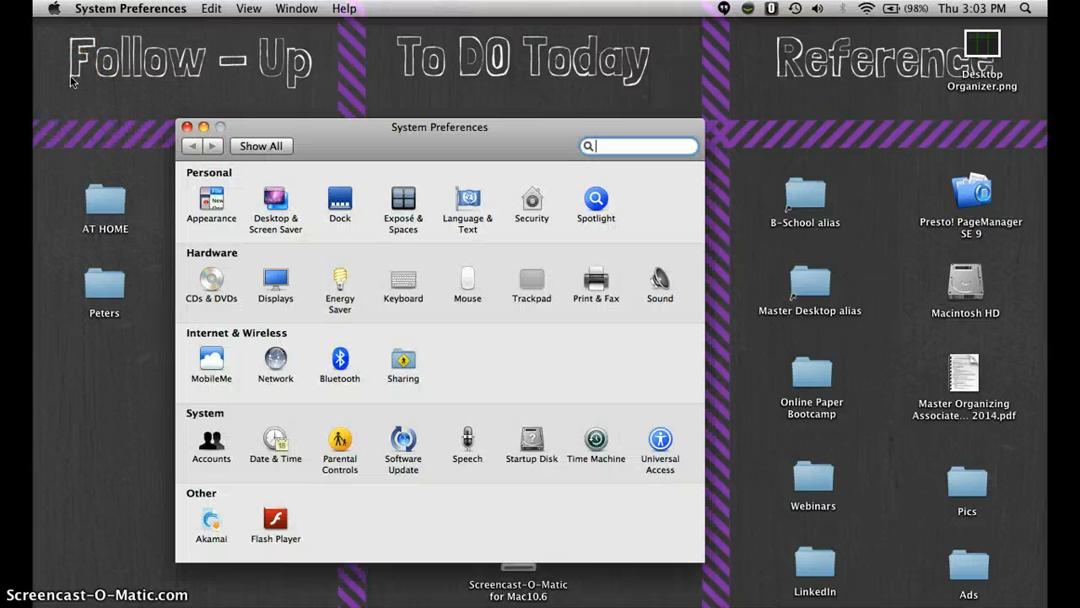
pyautogui.click(276, 203)
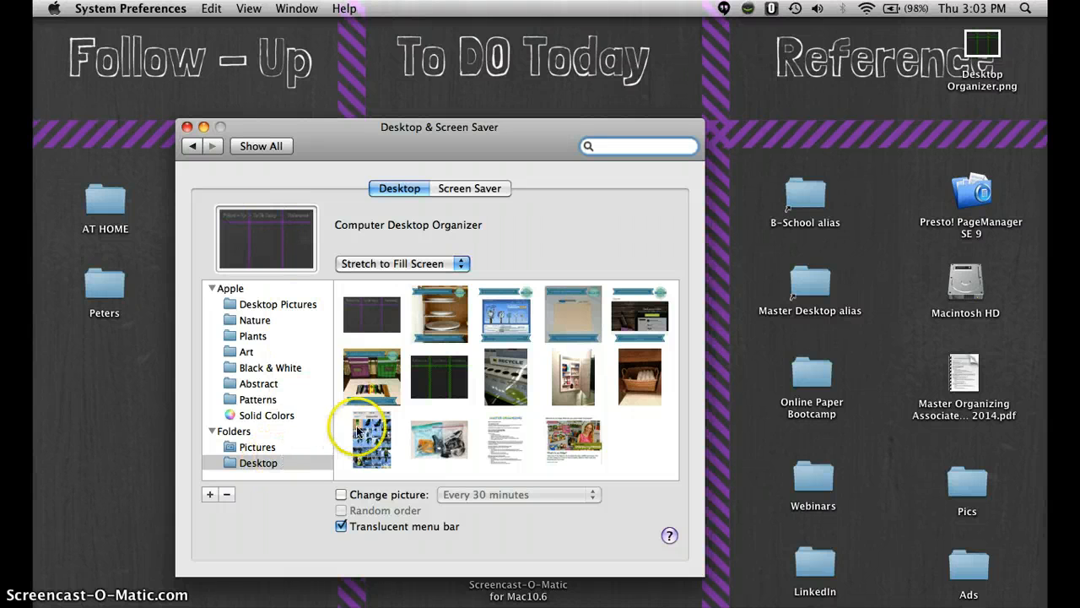
pyautogui.click(428, 377)
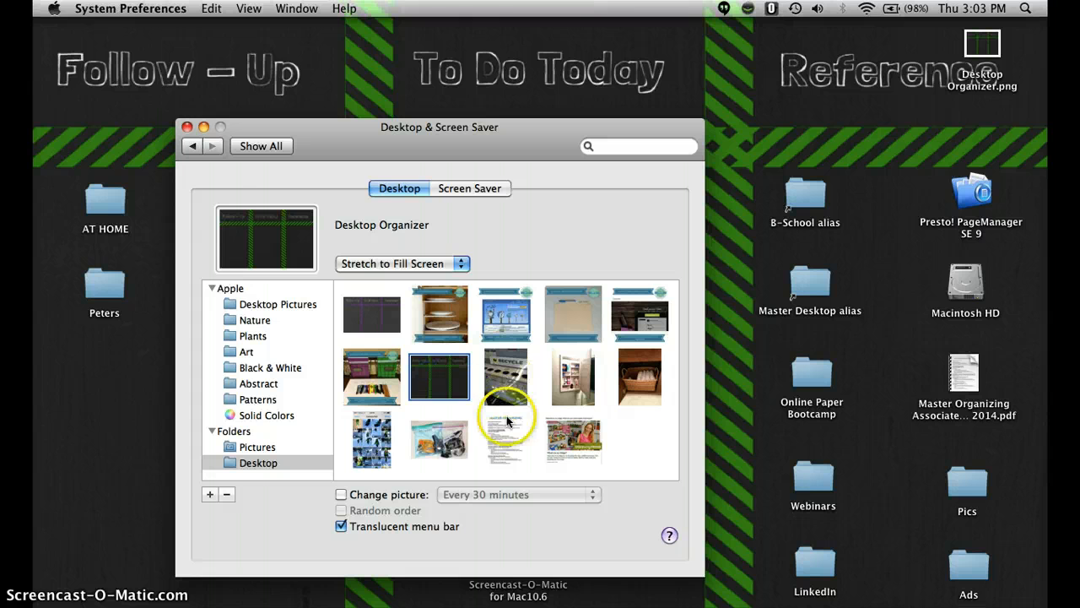
pyautogui.click(186, 127)
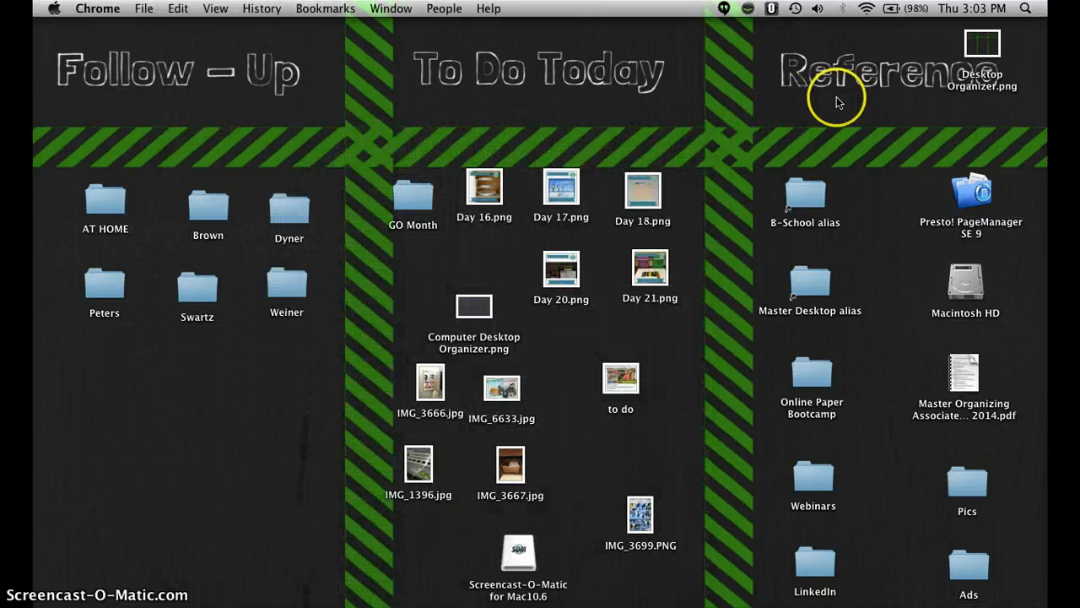
# Move Desktop Organizer.png into the desktop's "To Do Today" column and shift the GO Month folder lower, clear of the striped lines
pyautogui.moveTo(983, 44); pyautogui.dragTo(662, 432)
pyautogui.moveTo(415, 195); pyautogui.dragTo(436, 254)
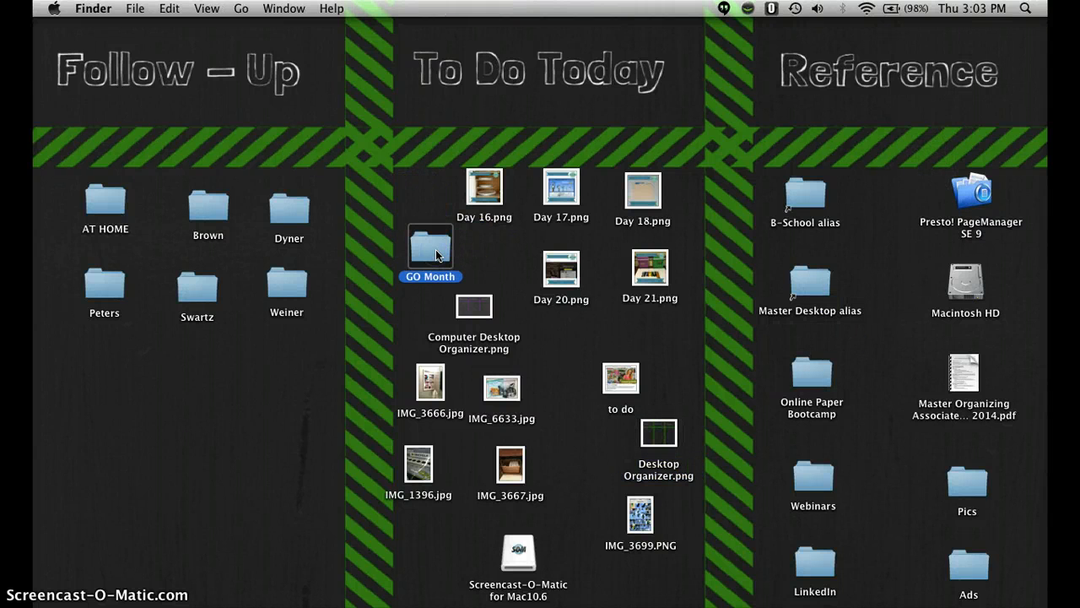